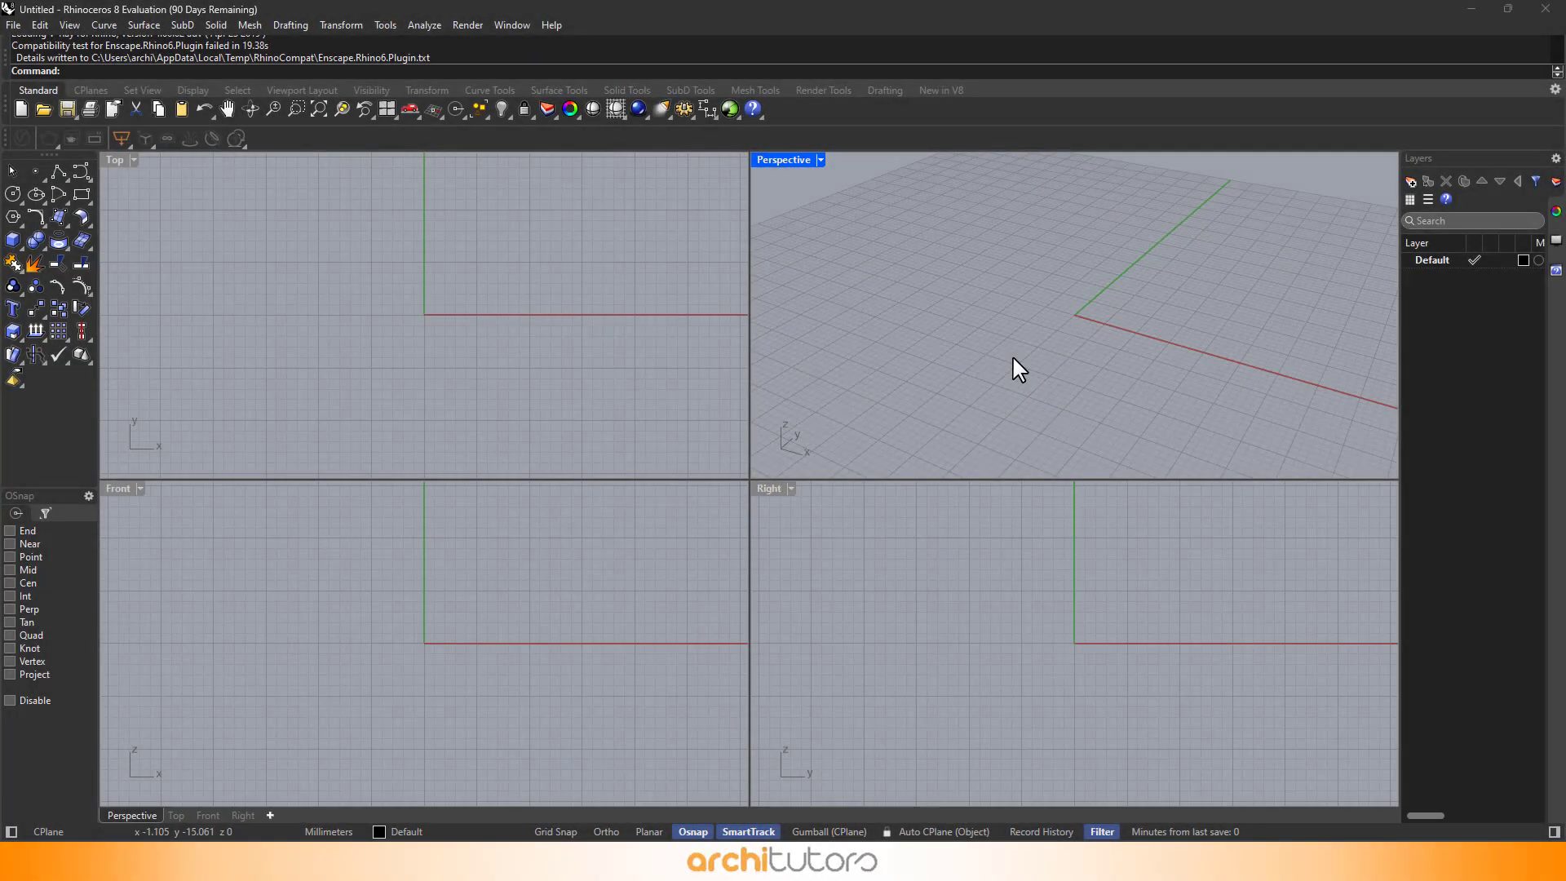
Orbit the Perspective viewport slightly in the empty evaluation session
mouse_move(1191, 364)
mouse_down()
mouse_move(1056, 343)
mouse_move(997, 294)
mouse_move(1125, 298)
mouse_up()
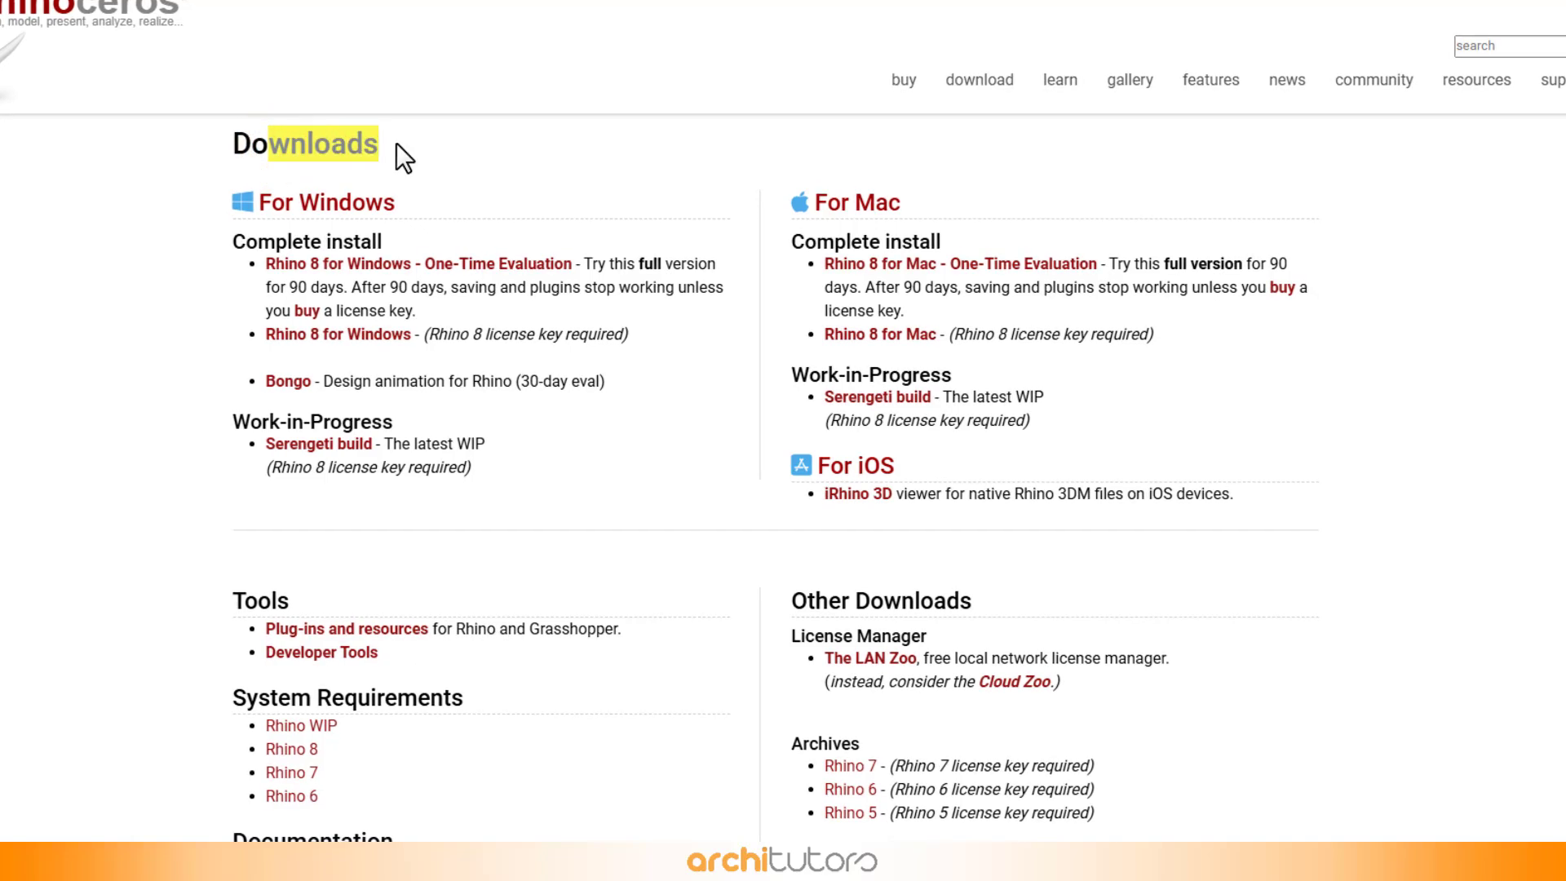
Clear the highlighted text on the Rhino Downloads page
click(408, 159)
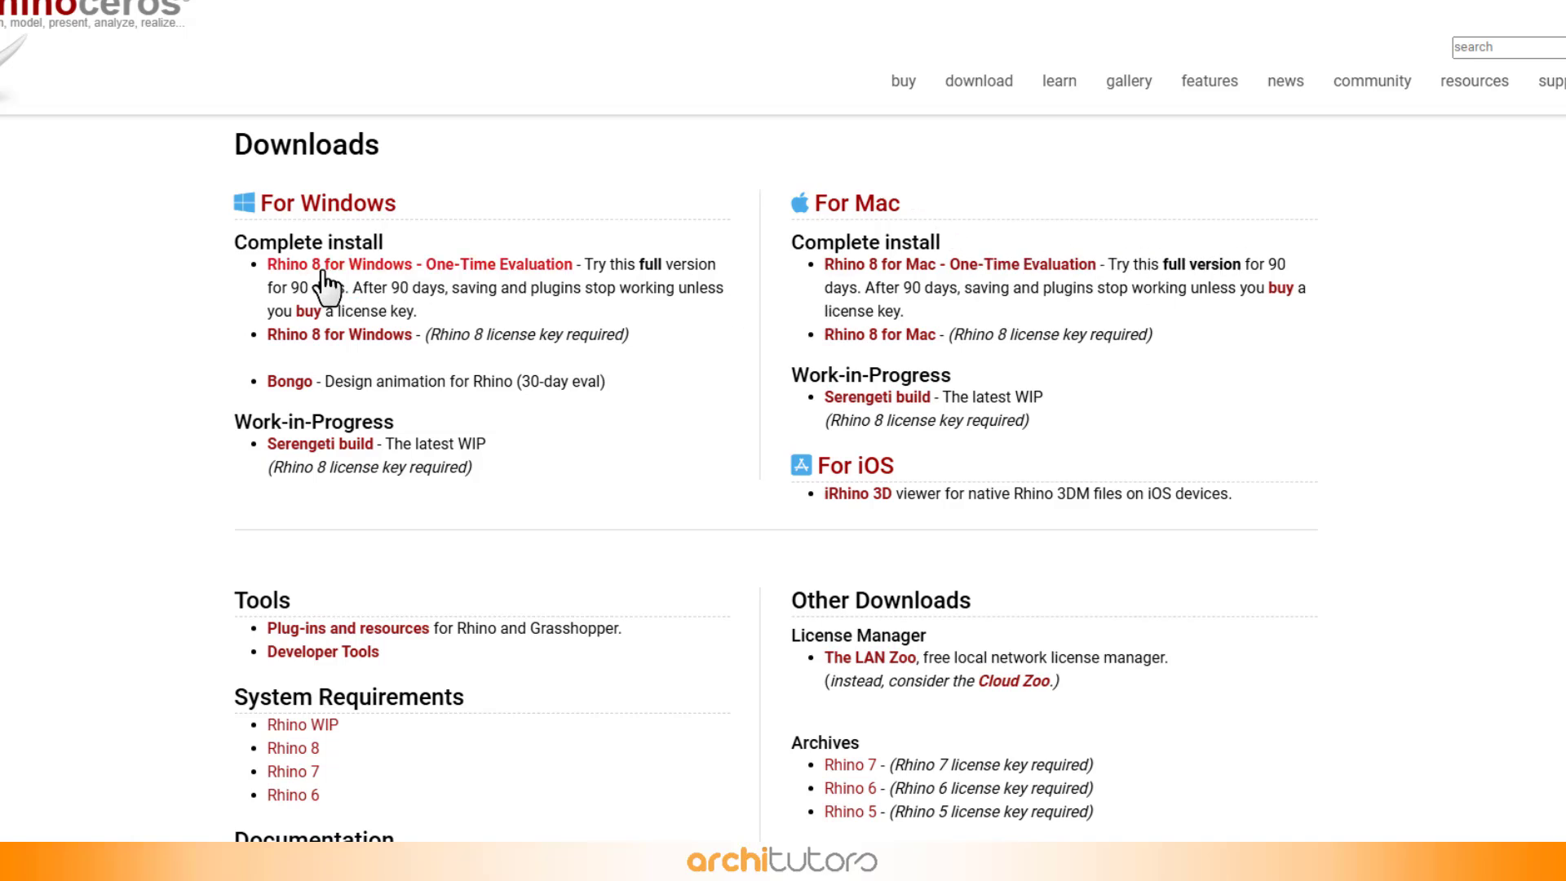
Open the Rhino 8 for Windows evaluation page and review its account requirement
click(406, 290)
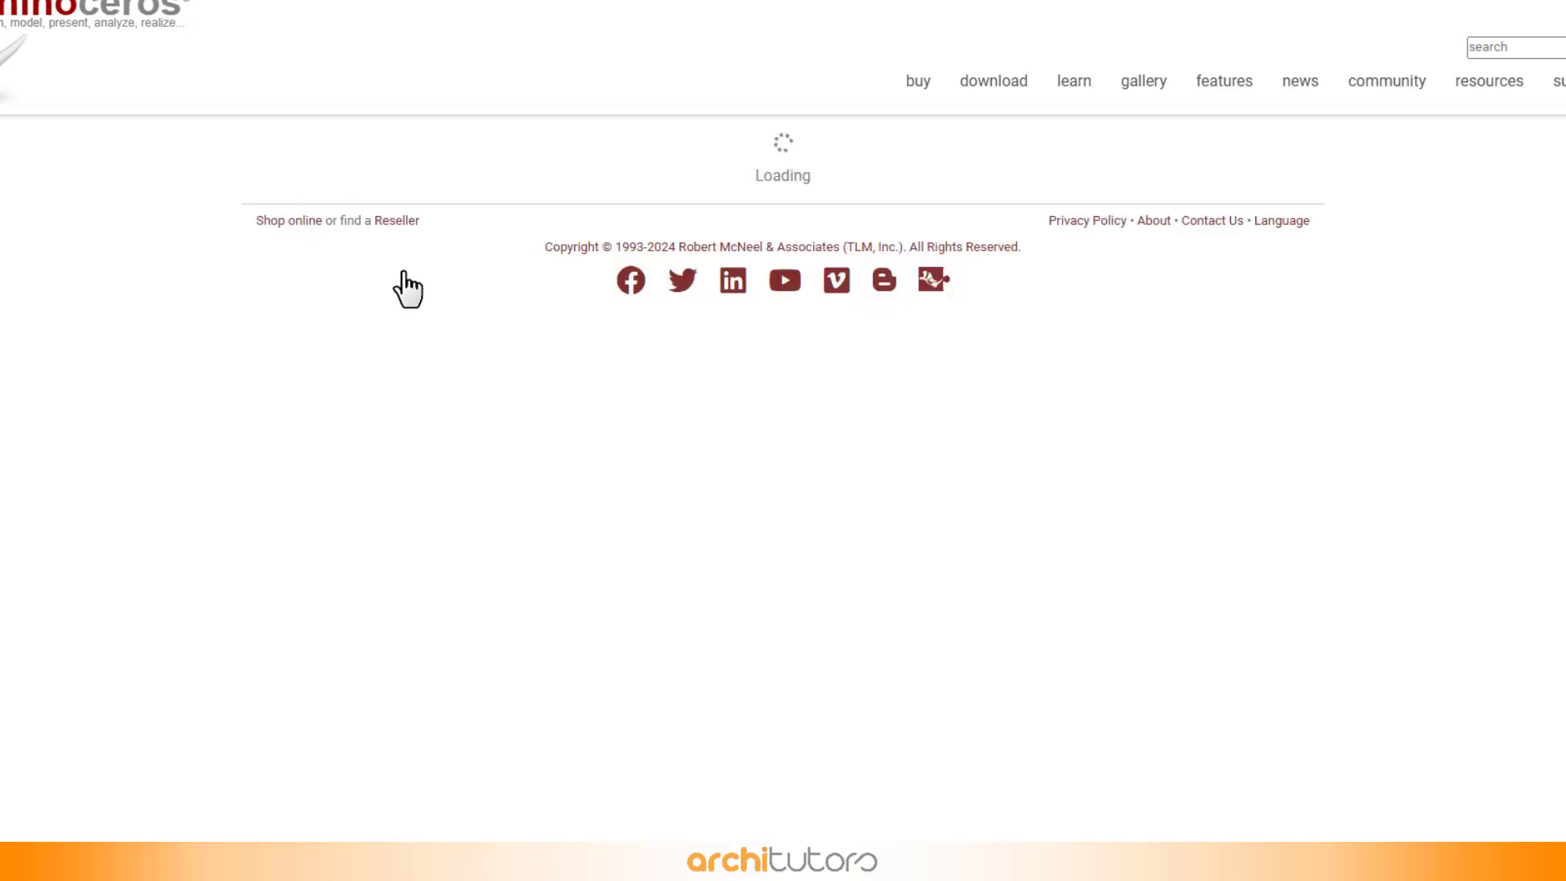
drag(522, 565, 1025, 574)
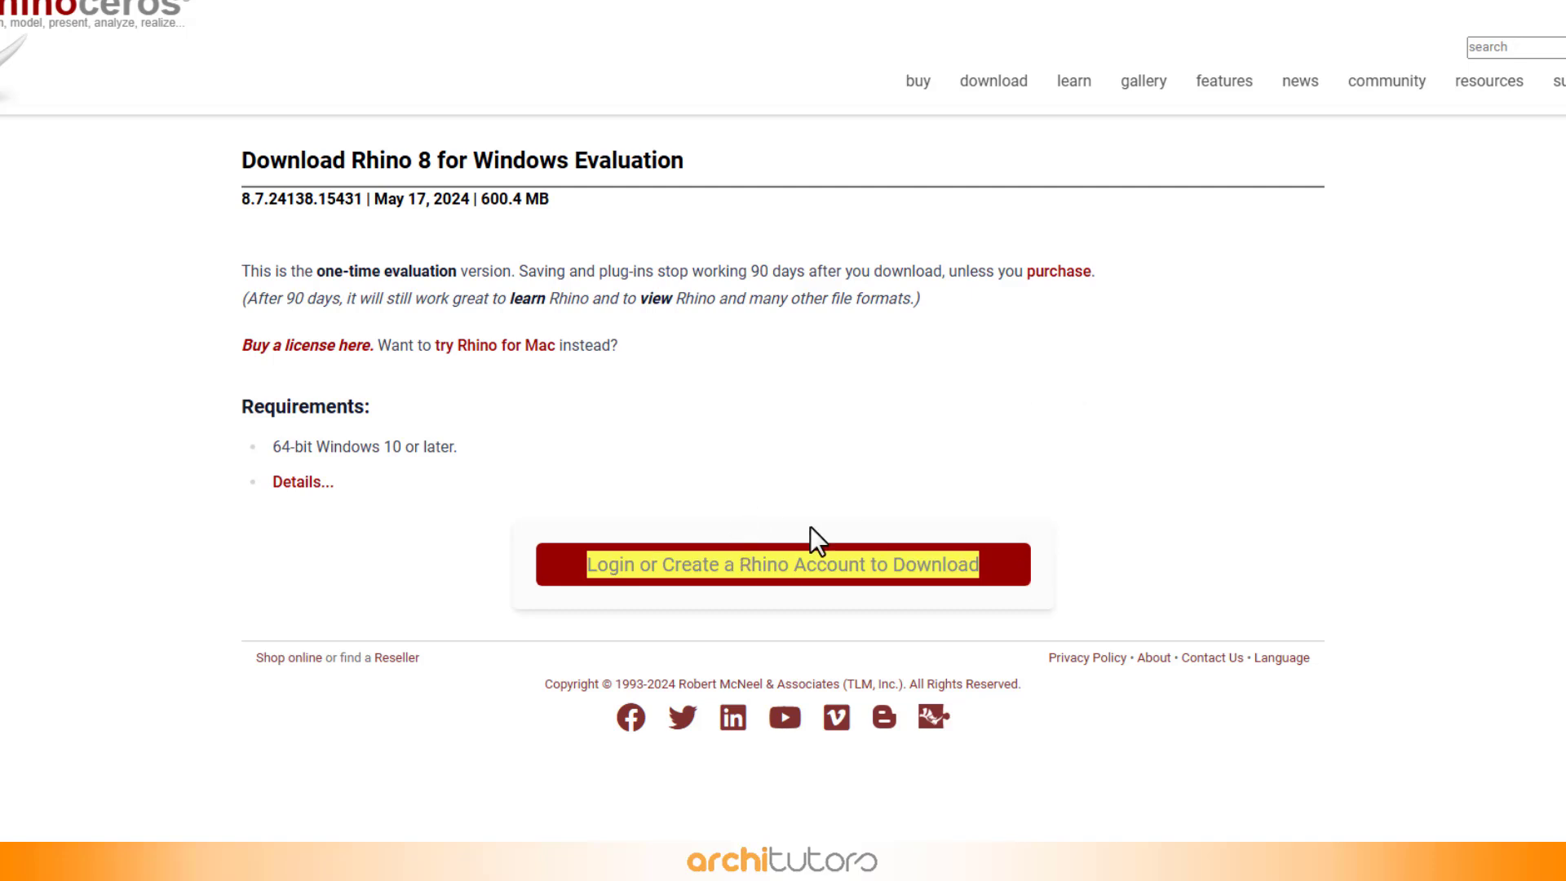
click(749, 516)
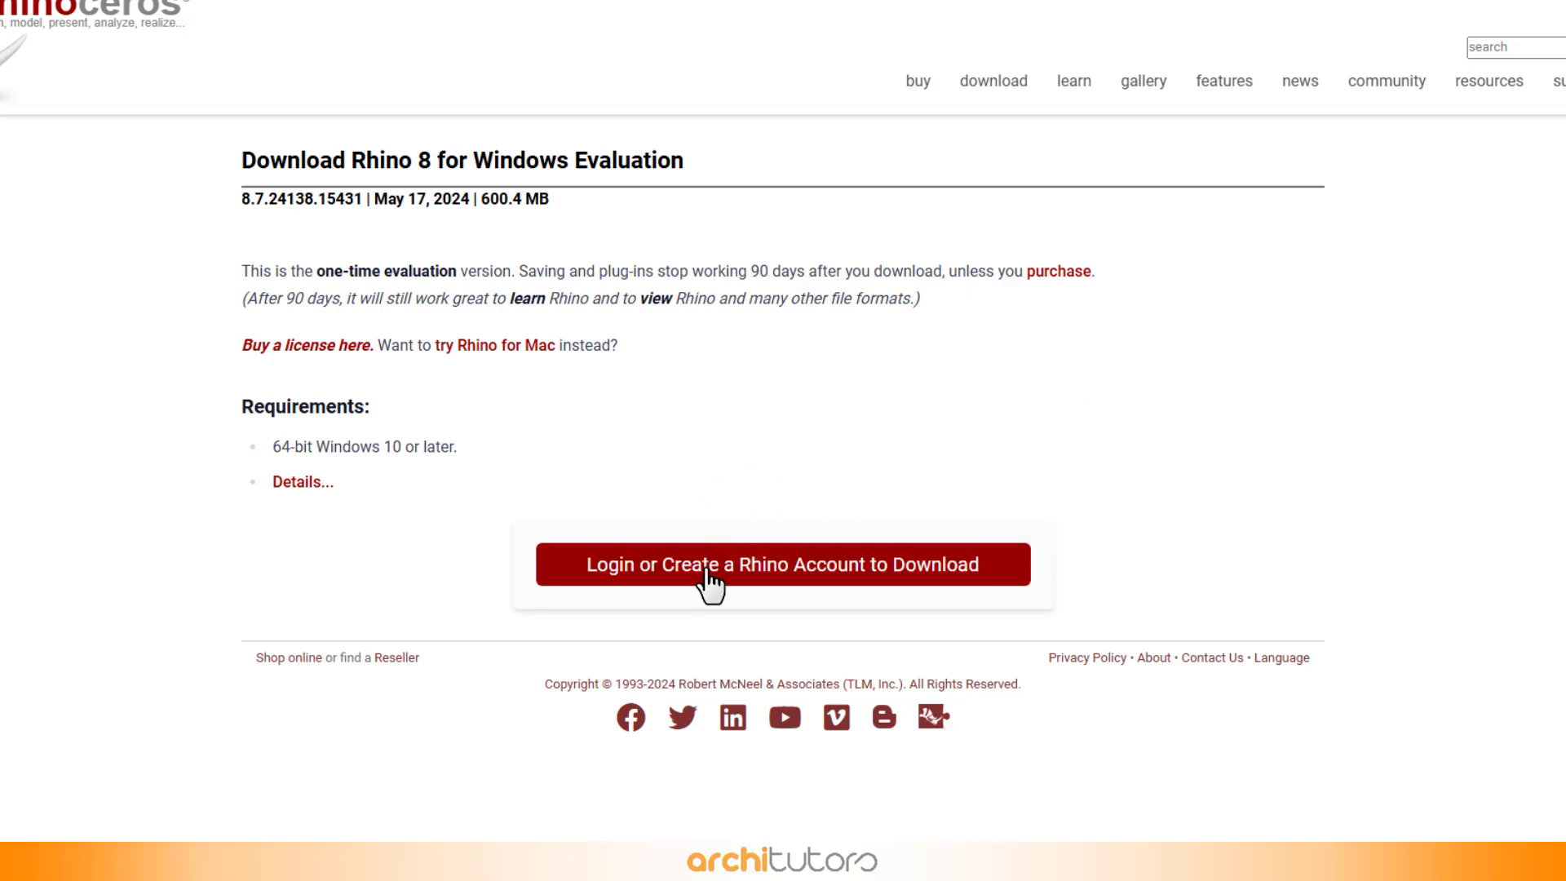
Create a new Rhino account by signing in with Google
click(710, 575)
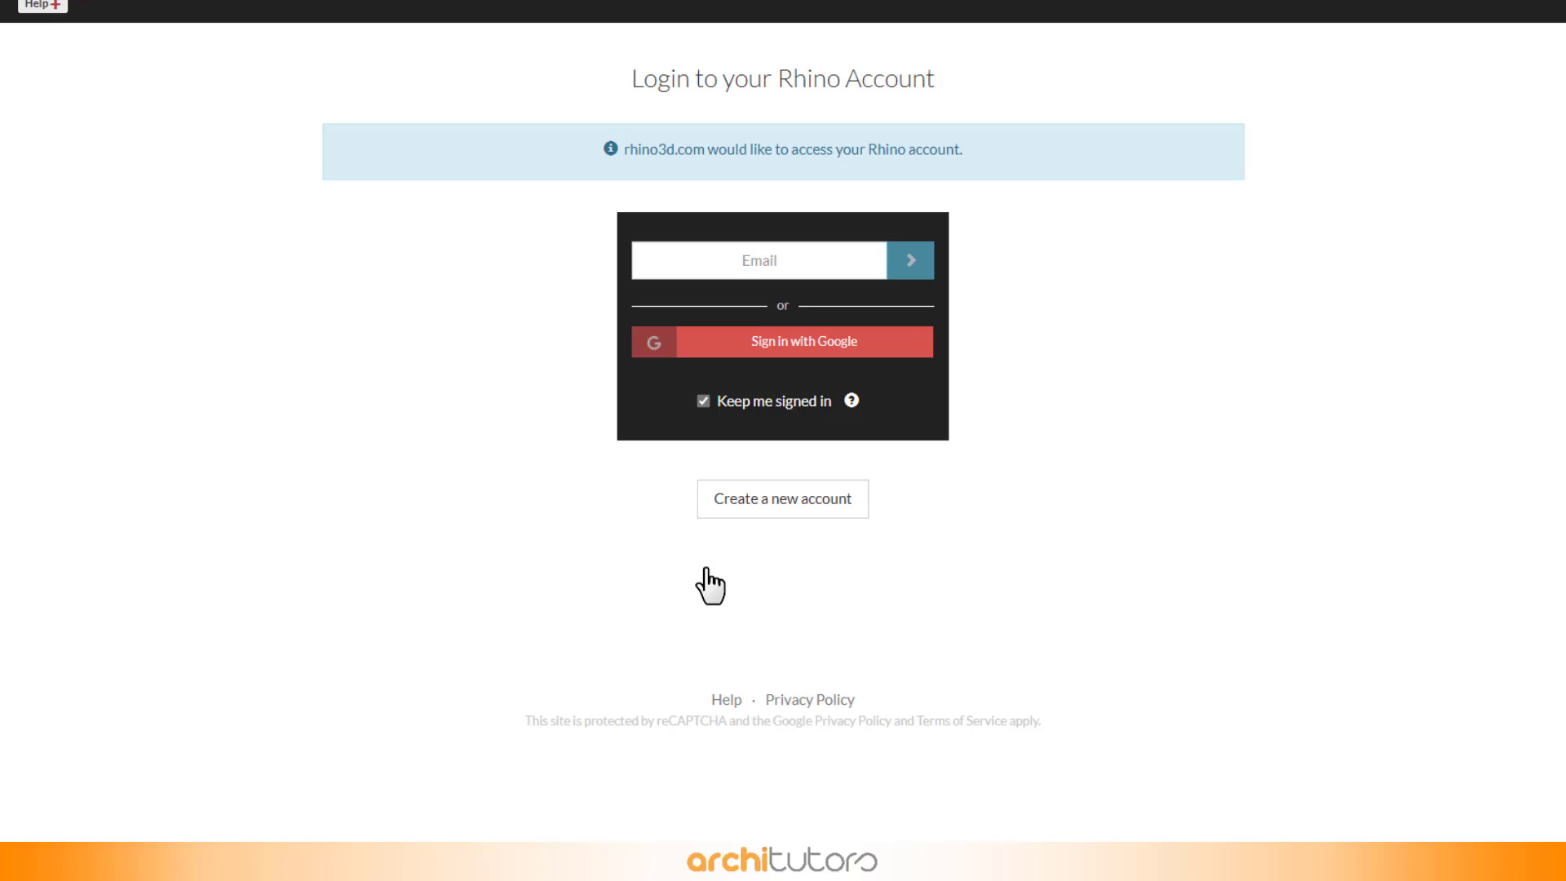
click(742, 454)
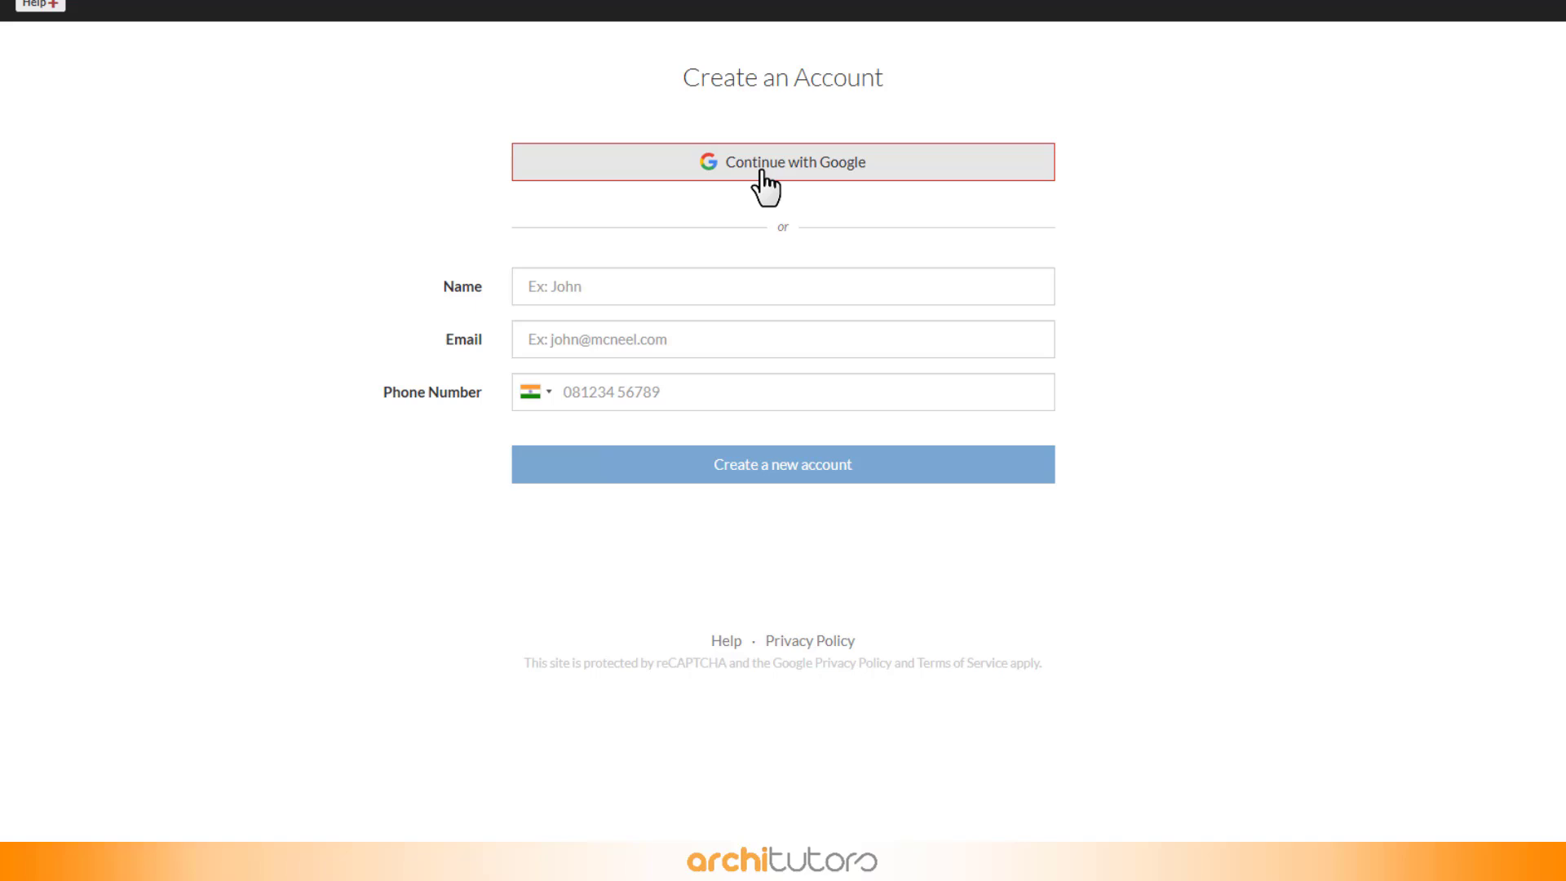
click(762, 173)
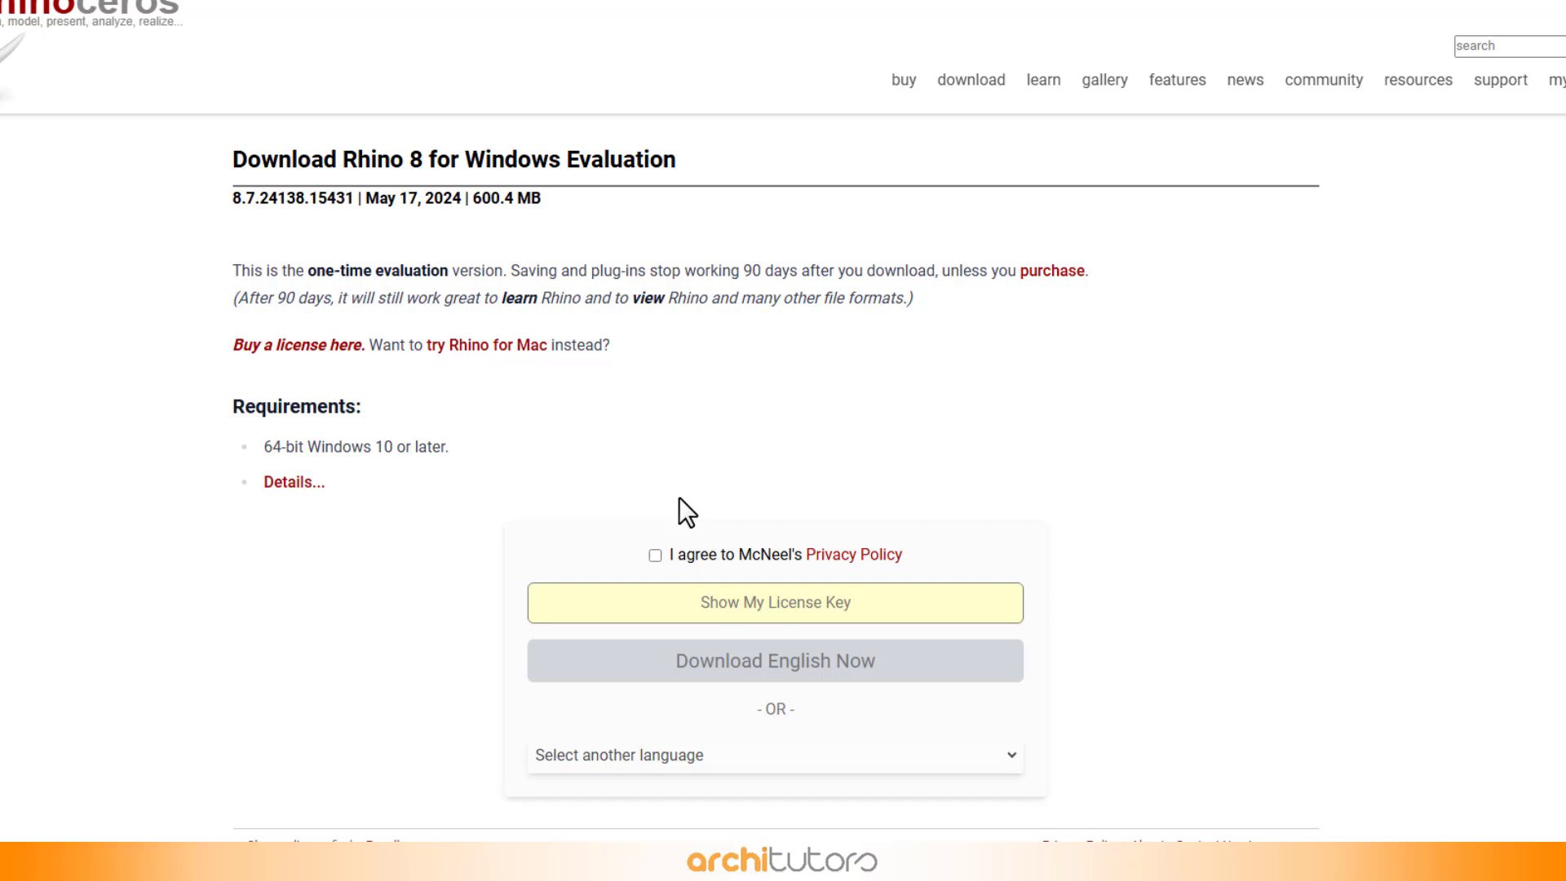
Accept the privacy policy, download the English evaluation installer, and view Linux editions
click(655, 556)
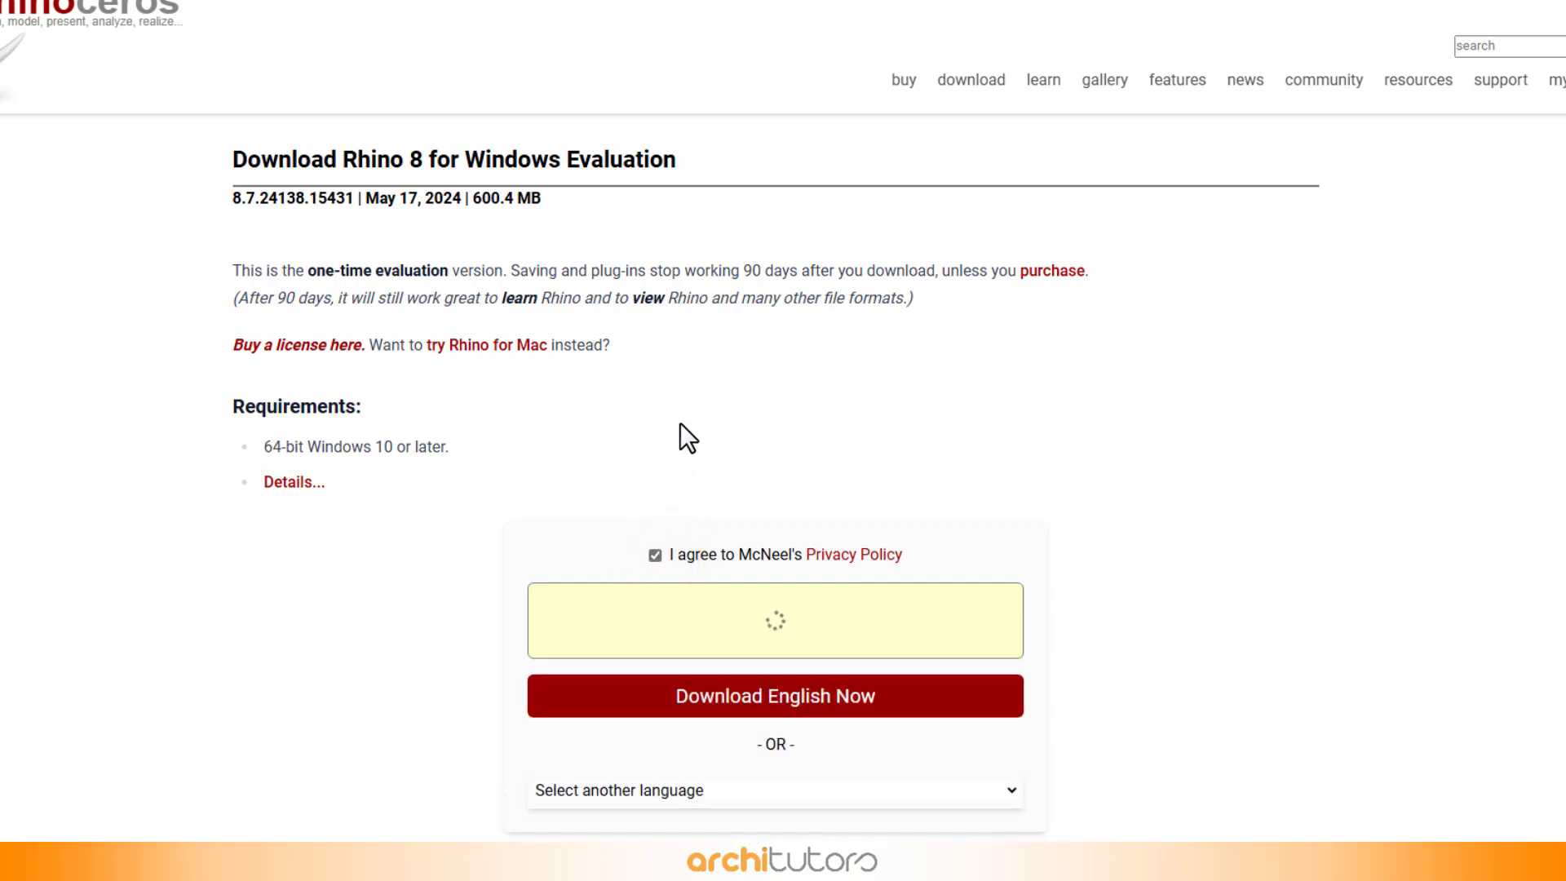
scroll(682, 423, down, 1)
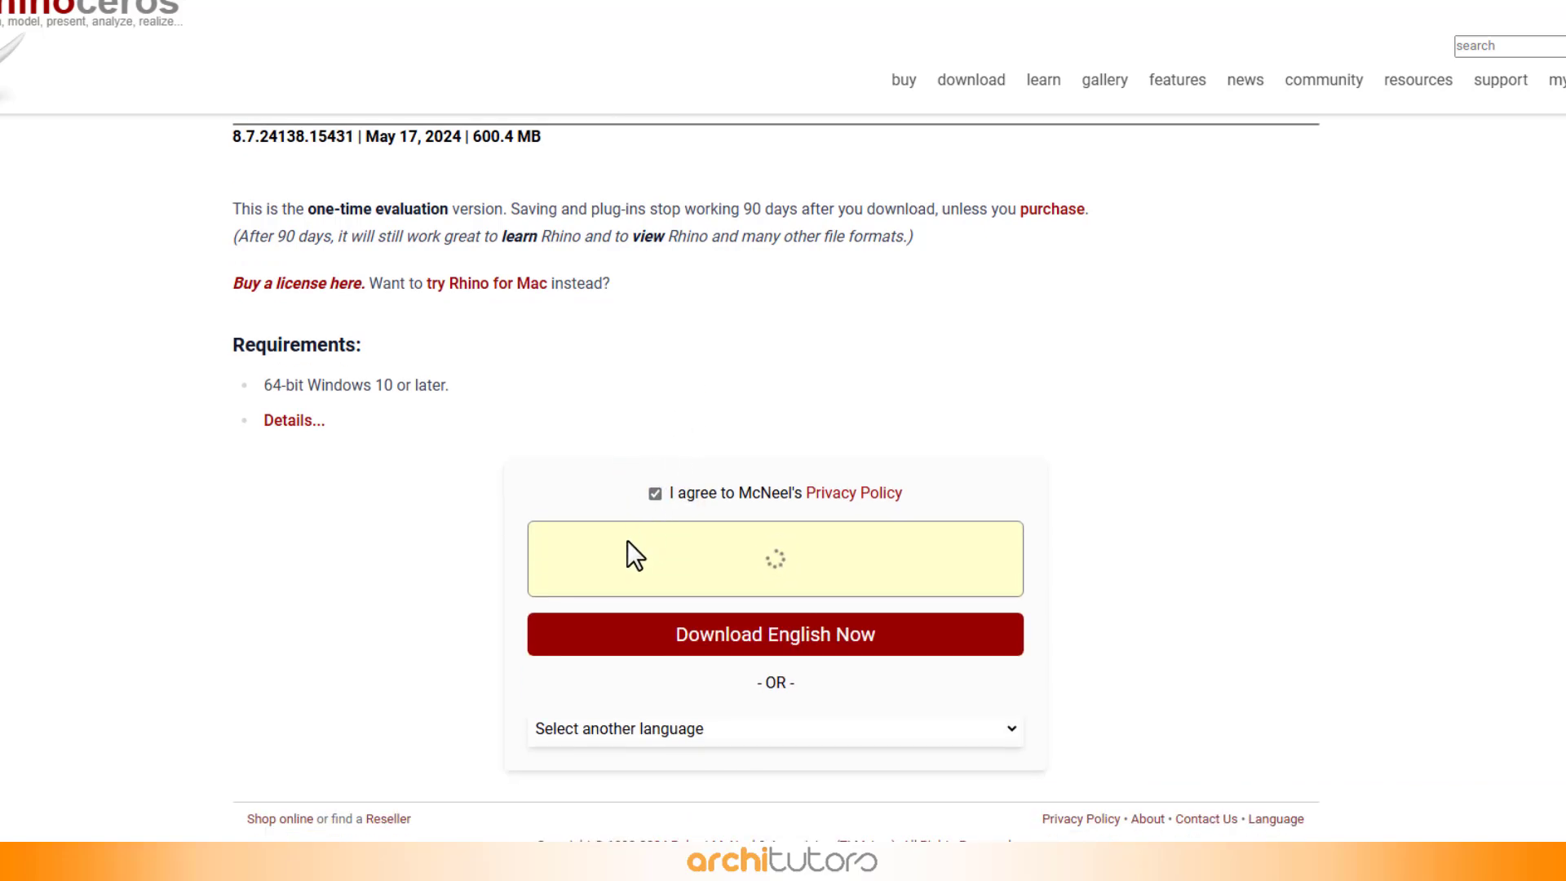
click(786, 771)
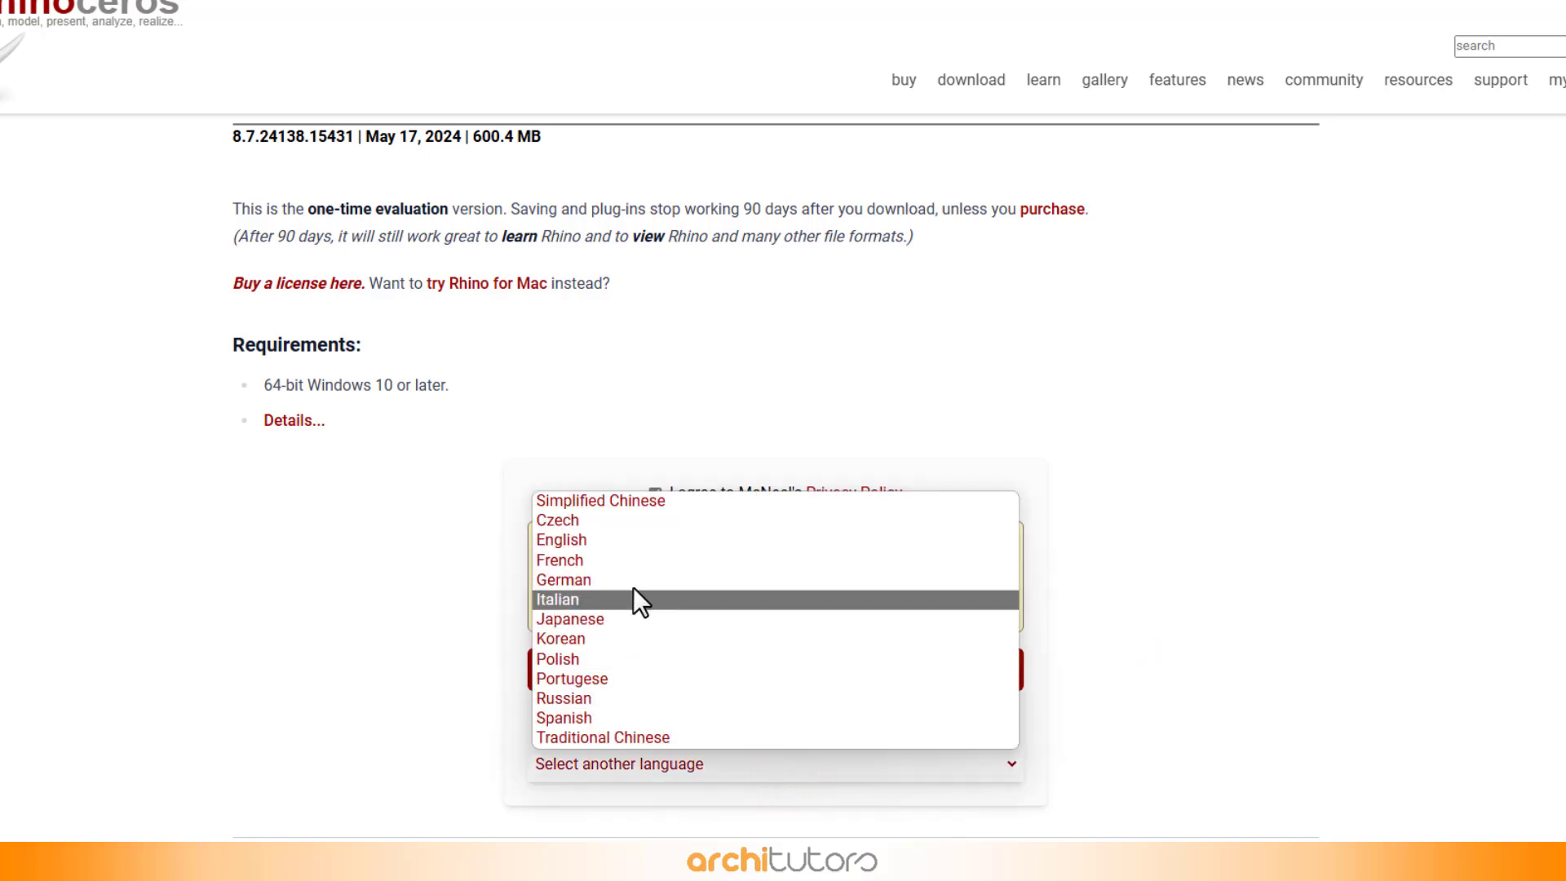
click(576, 482)
click(709, 677)
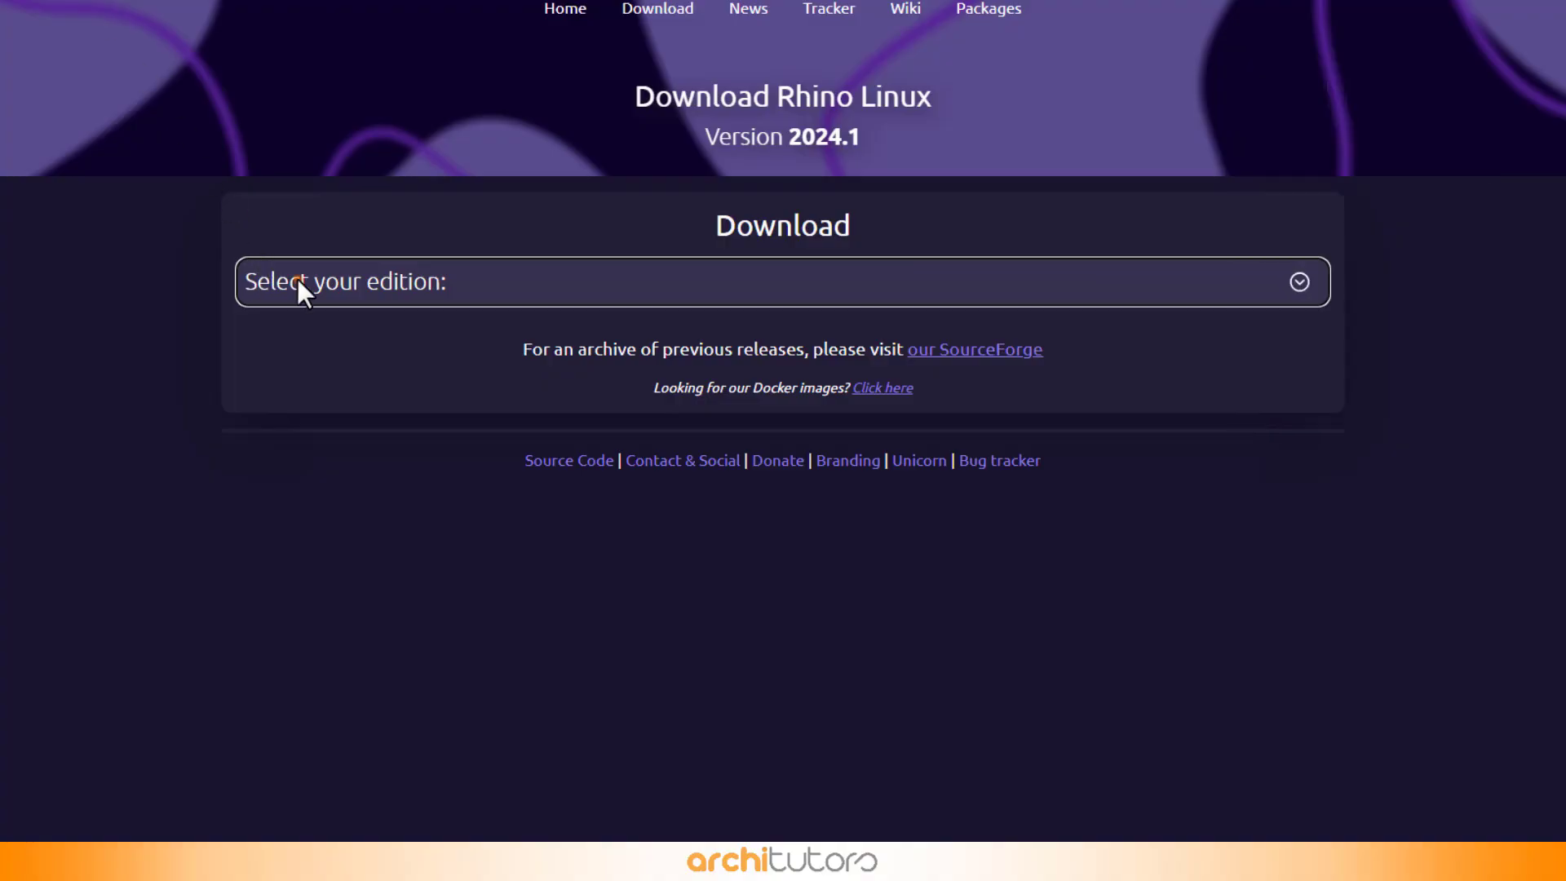
click(299, 284)
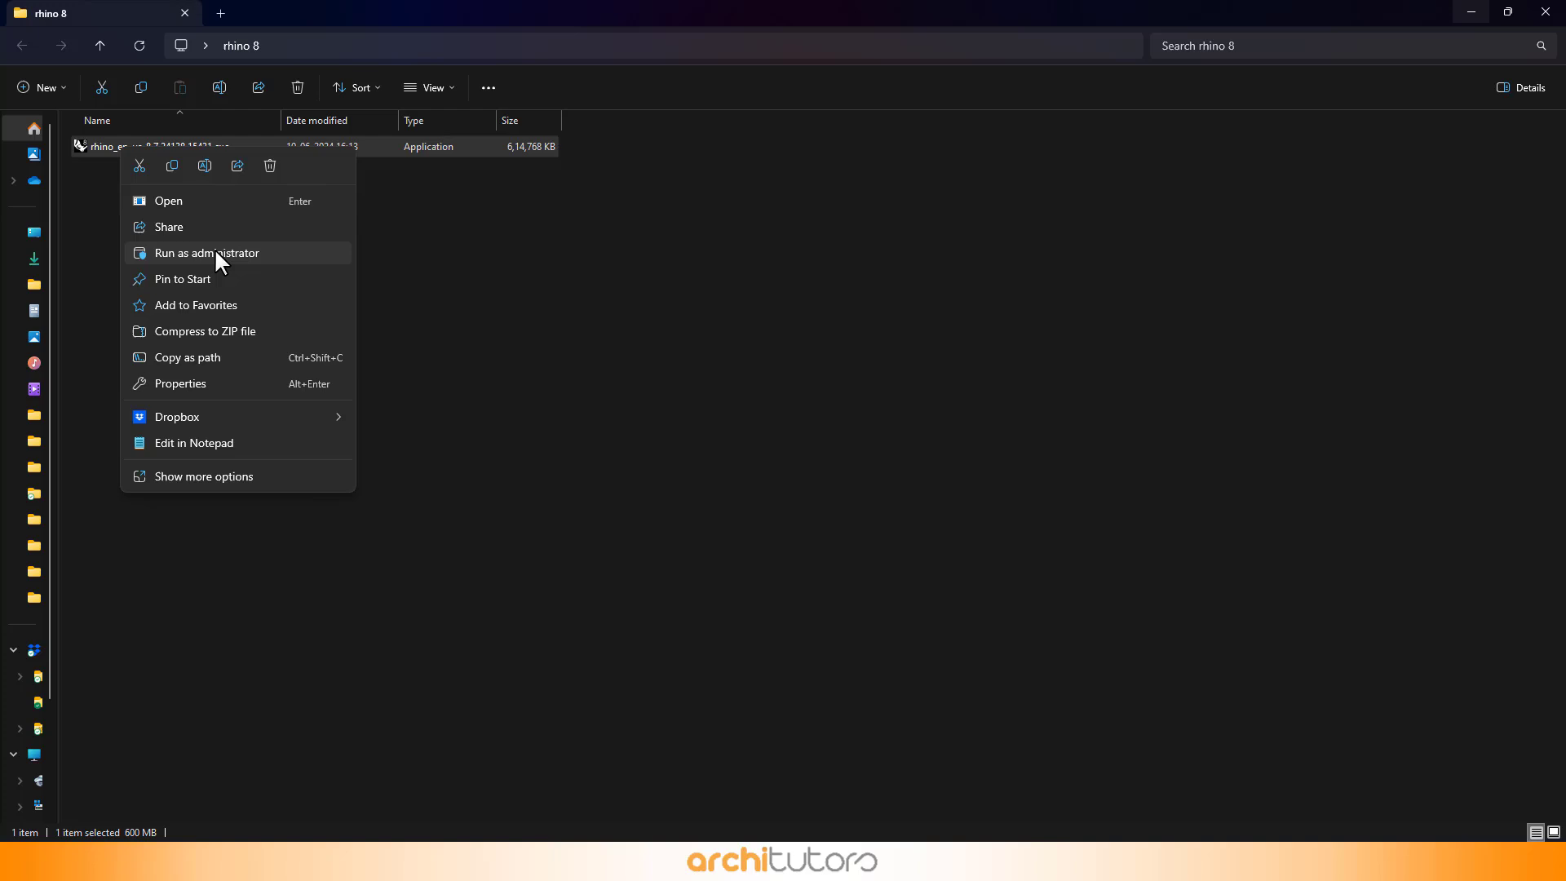
Install Rhino 8 as administrator with Rhino Account licensing, auto-updates and statistics off
click(217, 258)
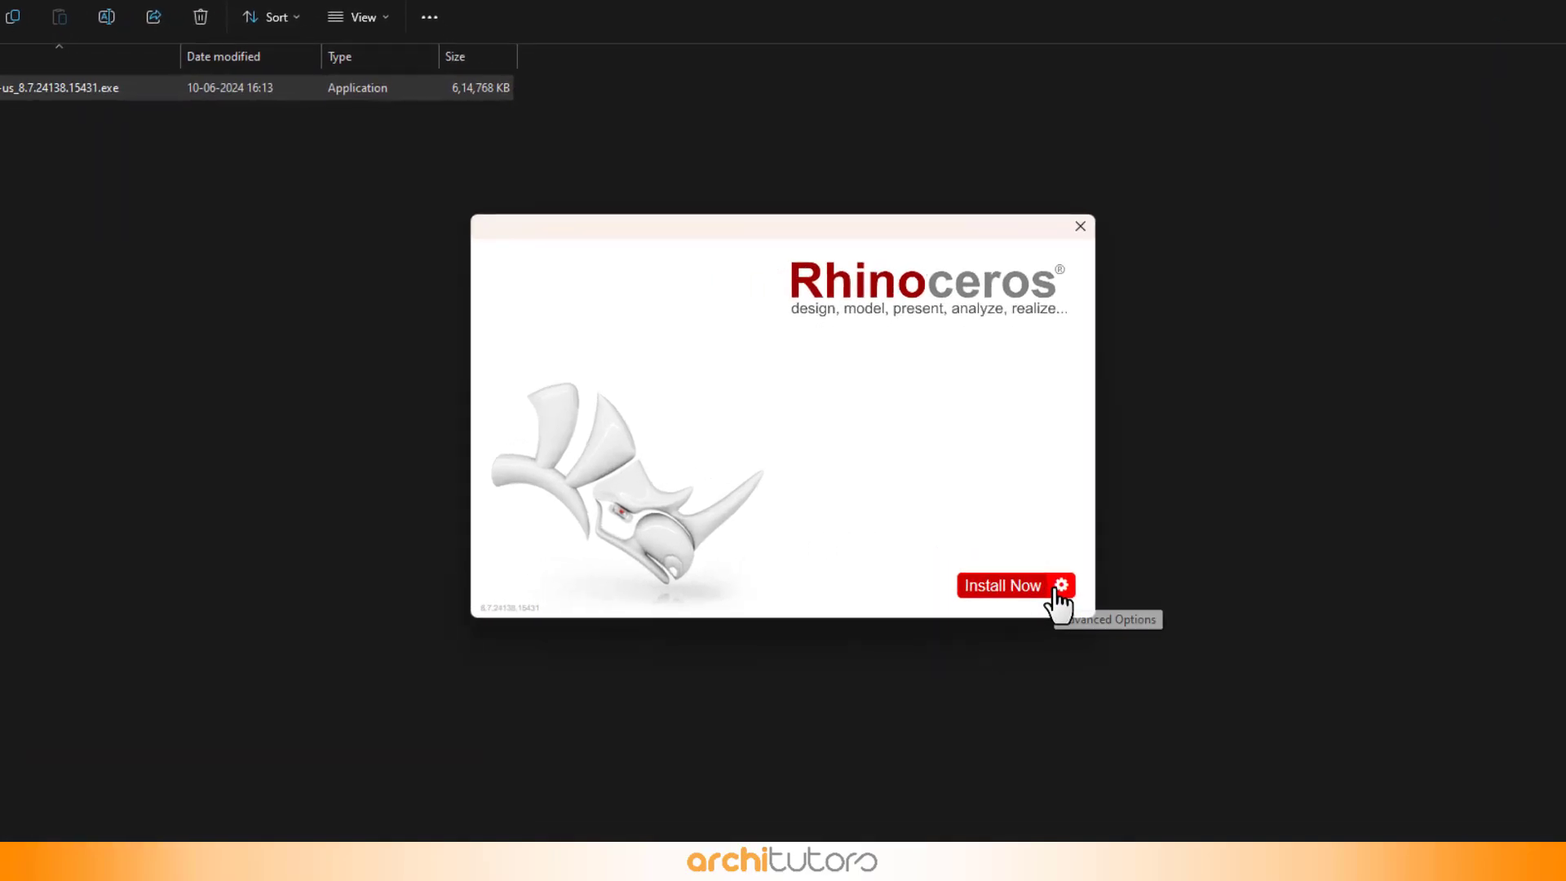
click(1021, 566)
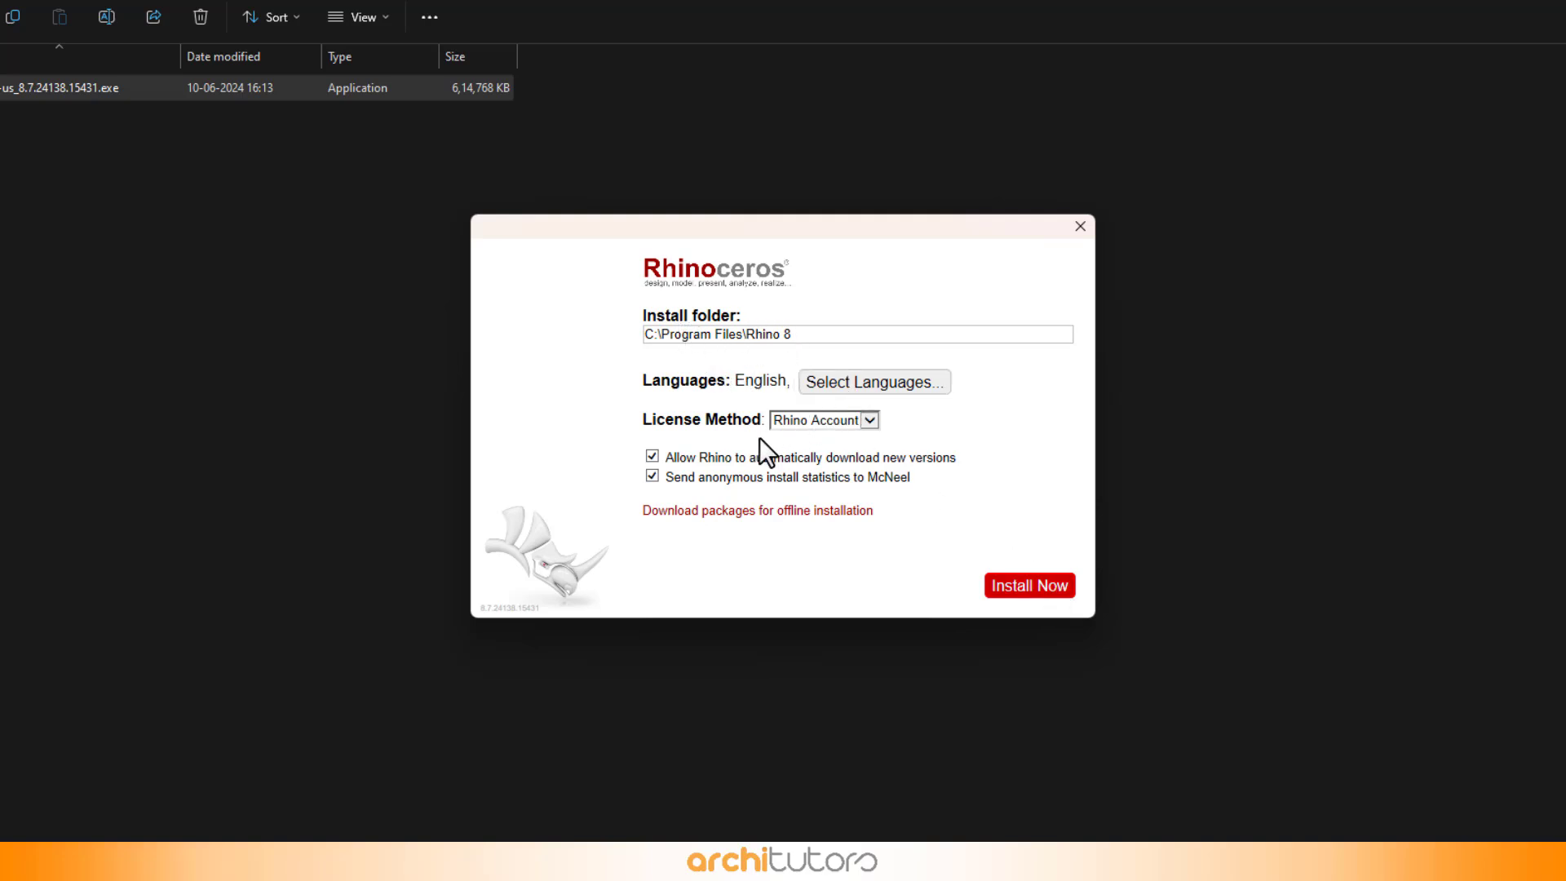
click(846, 424)
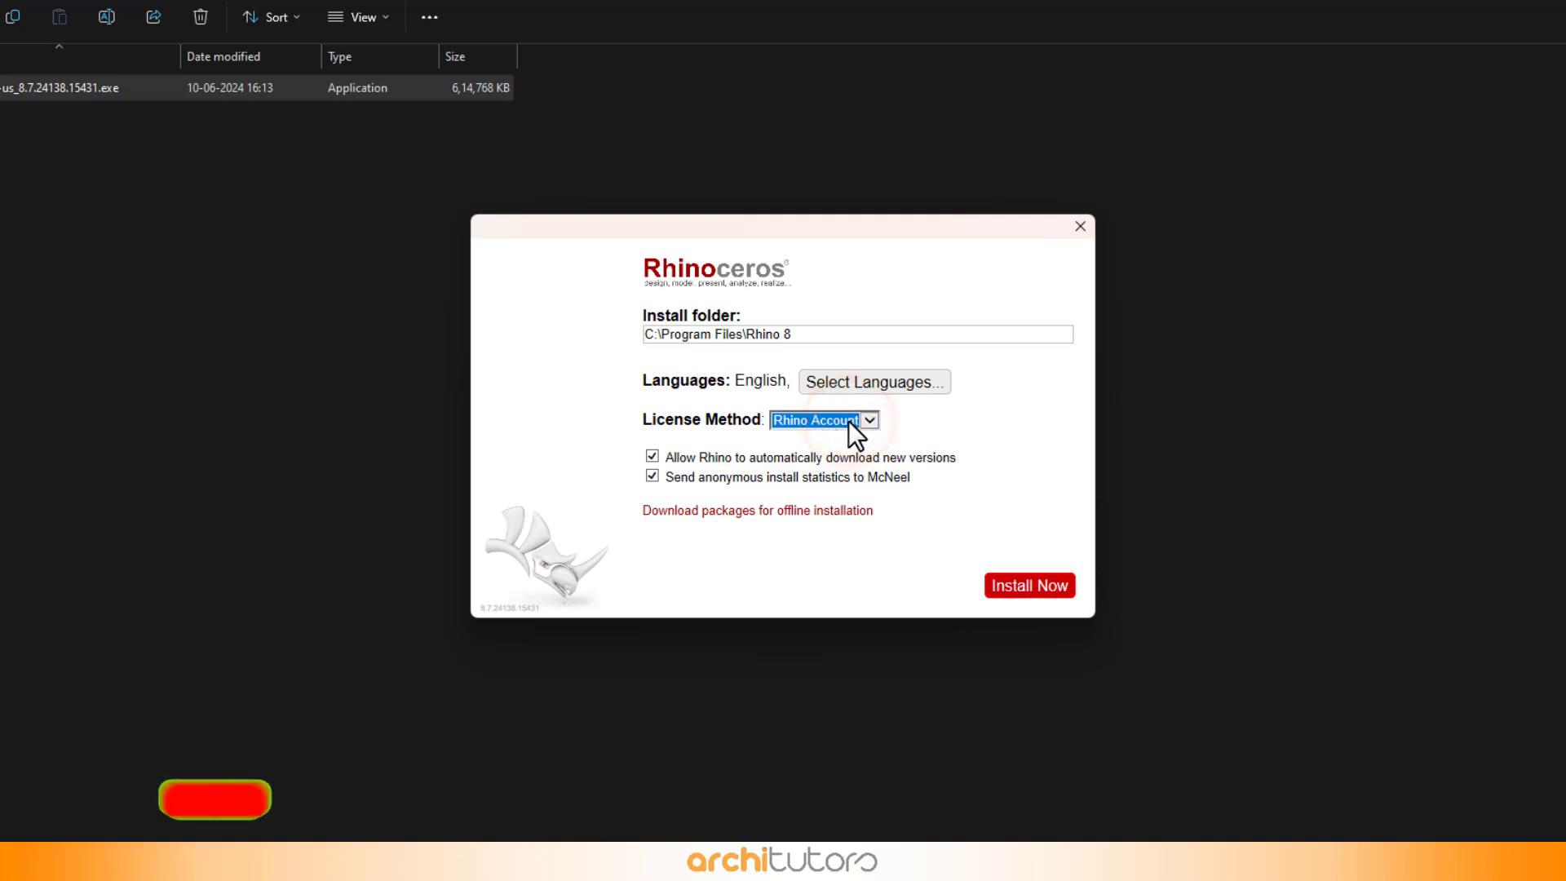
click(652, 455)
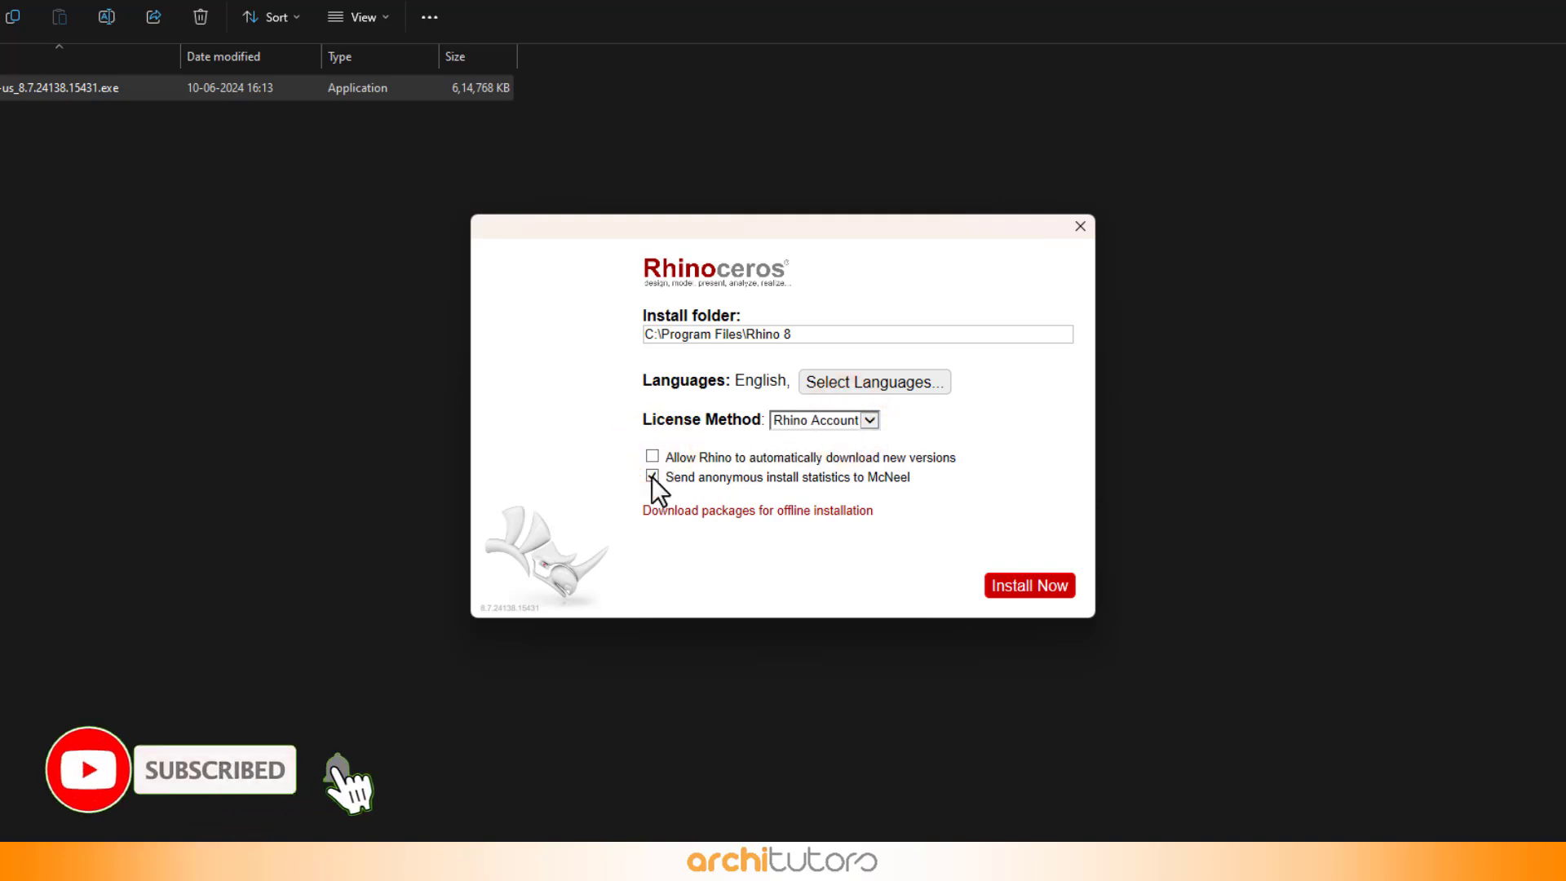
click(653, 478)
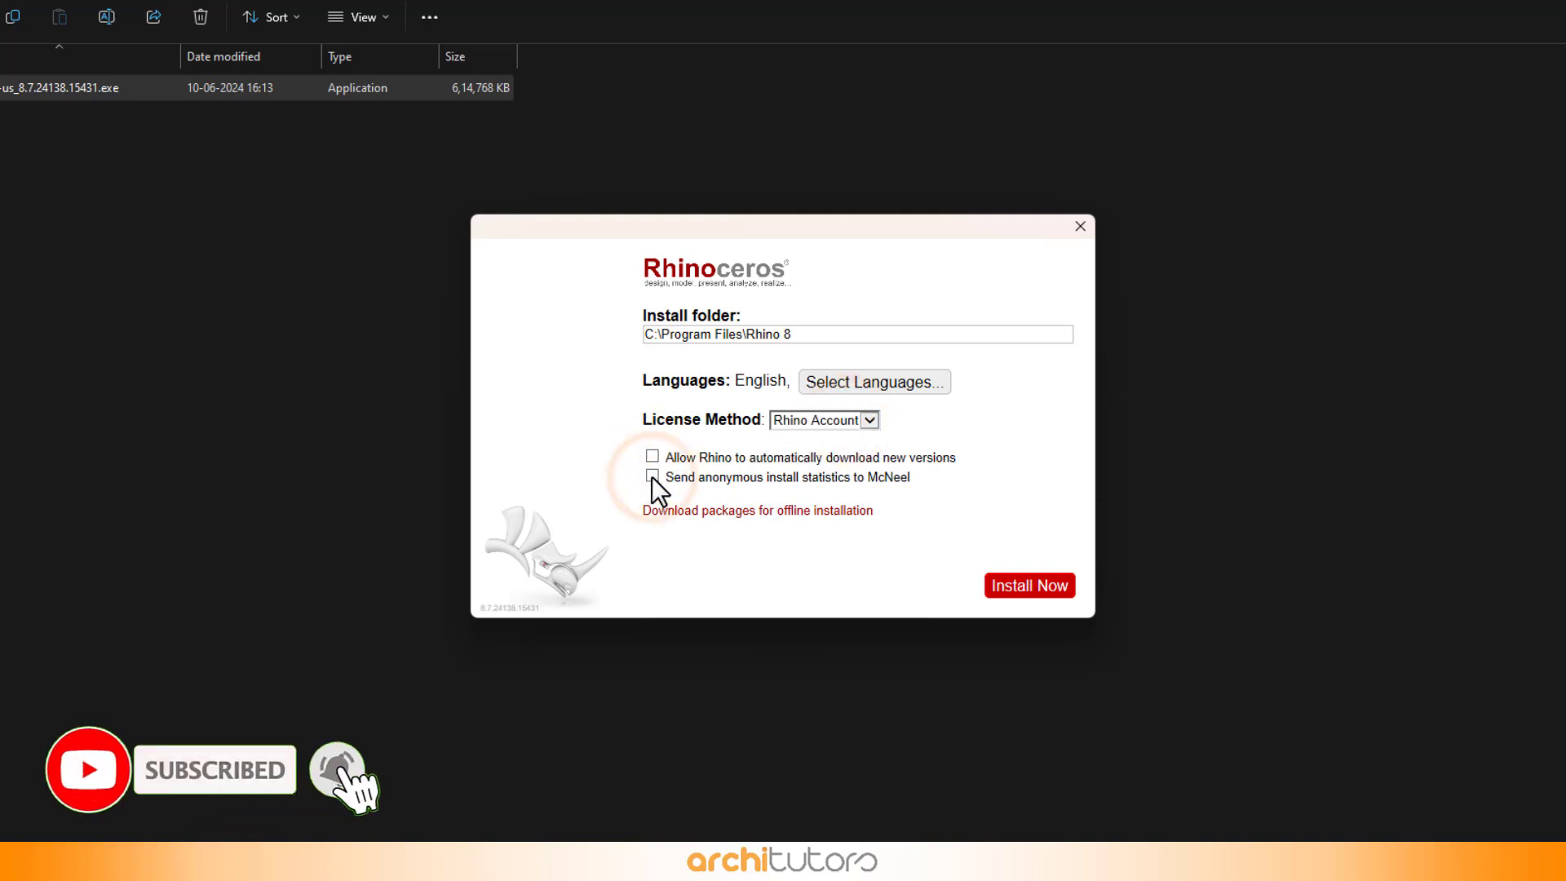
click(1038, 590)
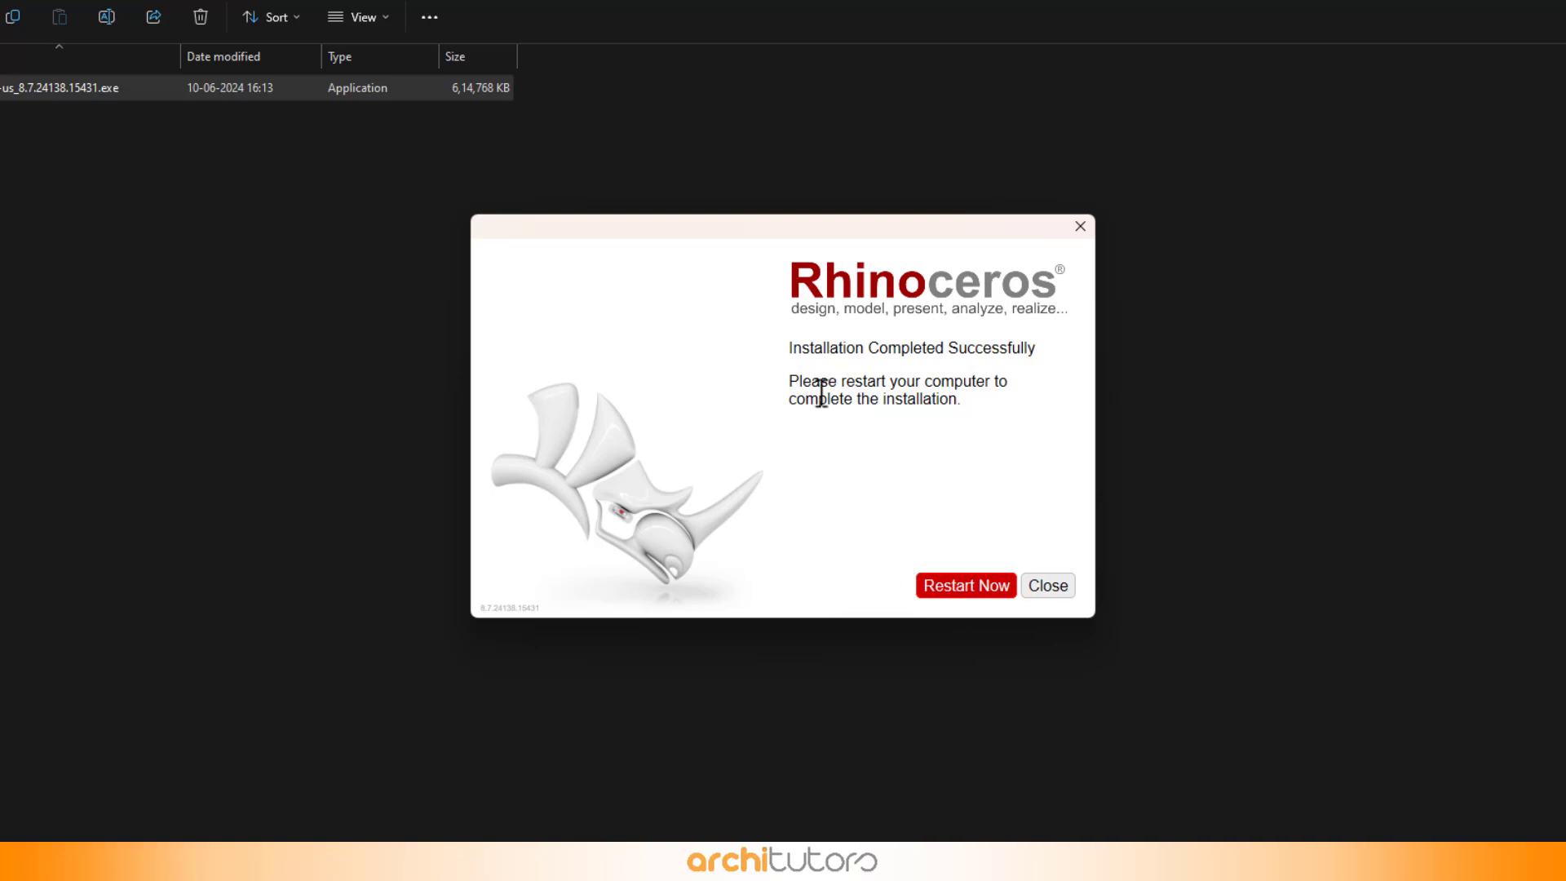
drag(822, 391, 888, 413)
Launch Rhino 8 and submit the email address with the license agreement accepted
click(872, 399)
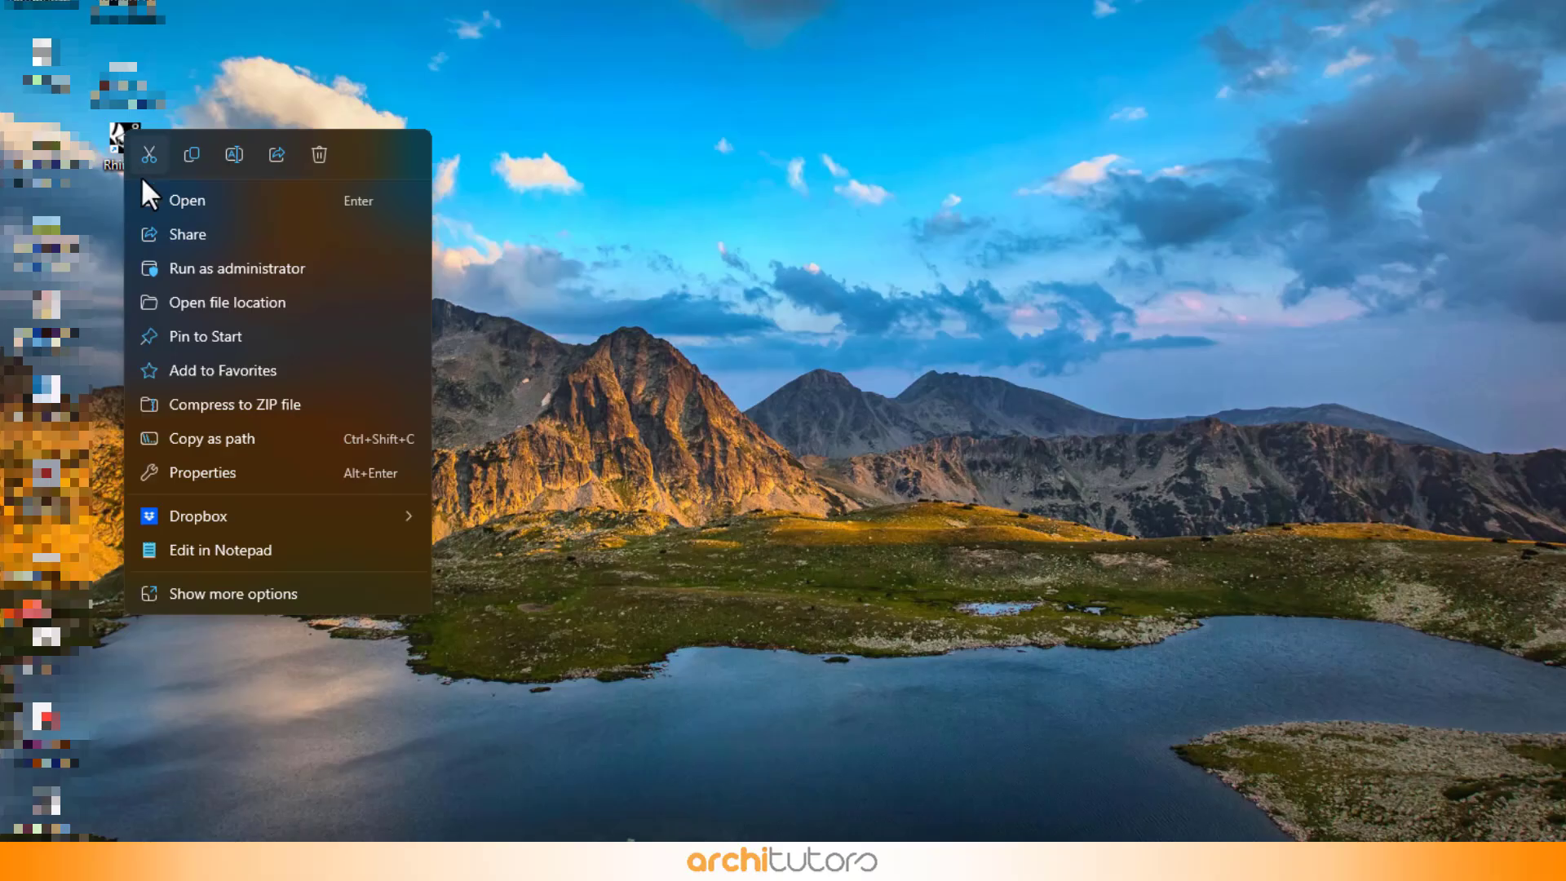
click(176, 261)
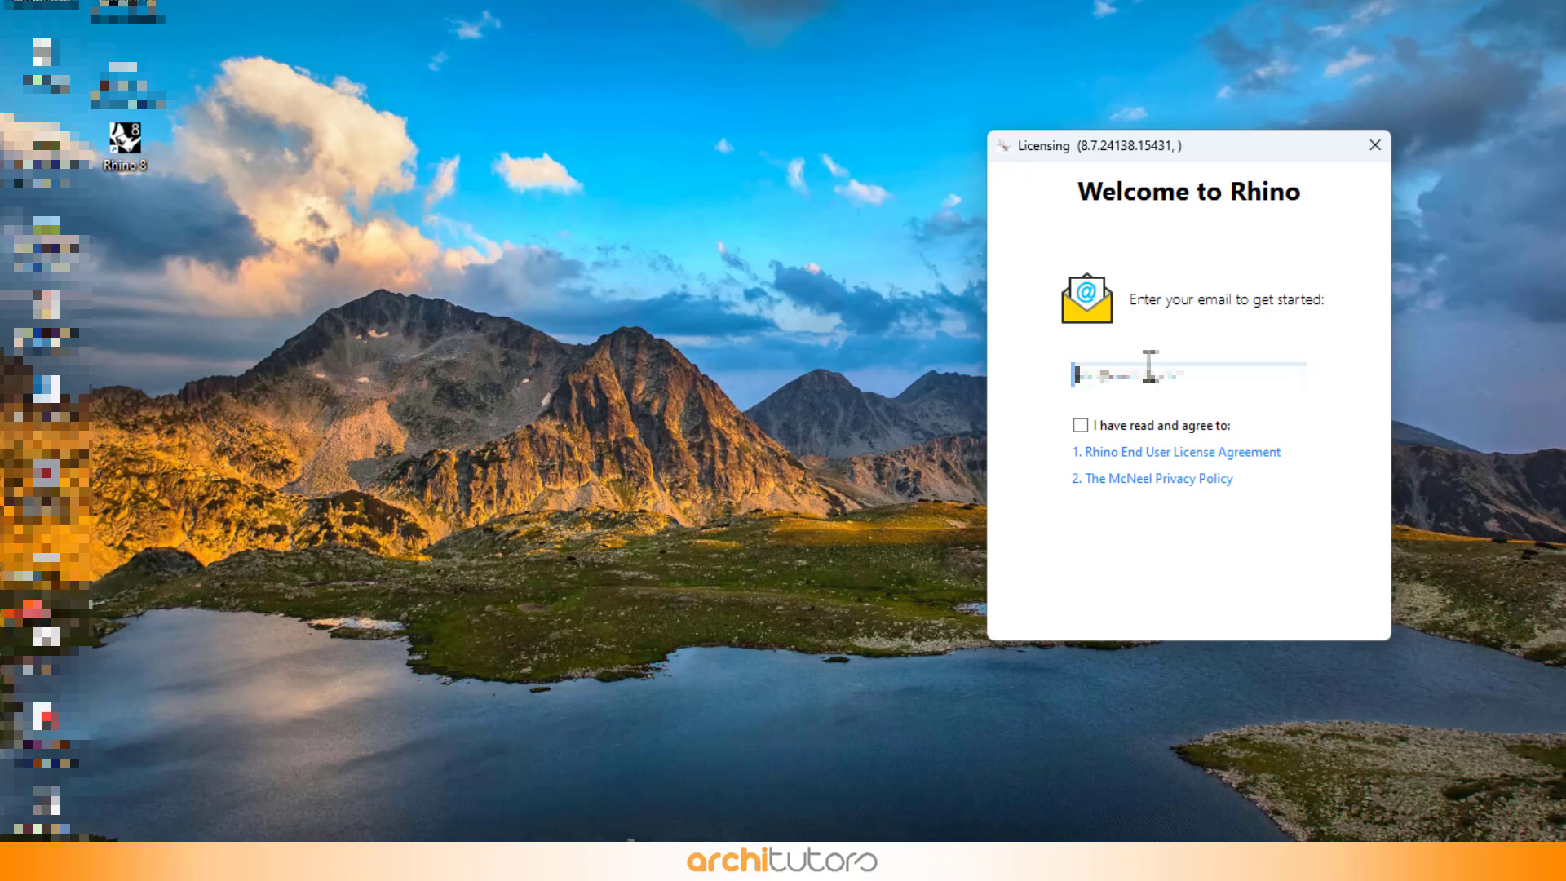
key(ctrl+v)
click(1080, 425)
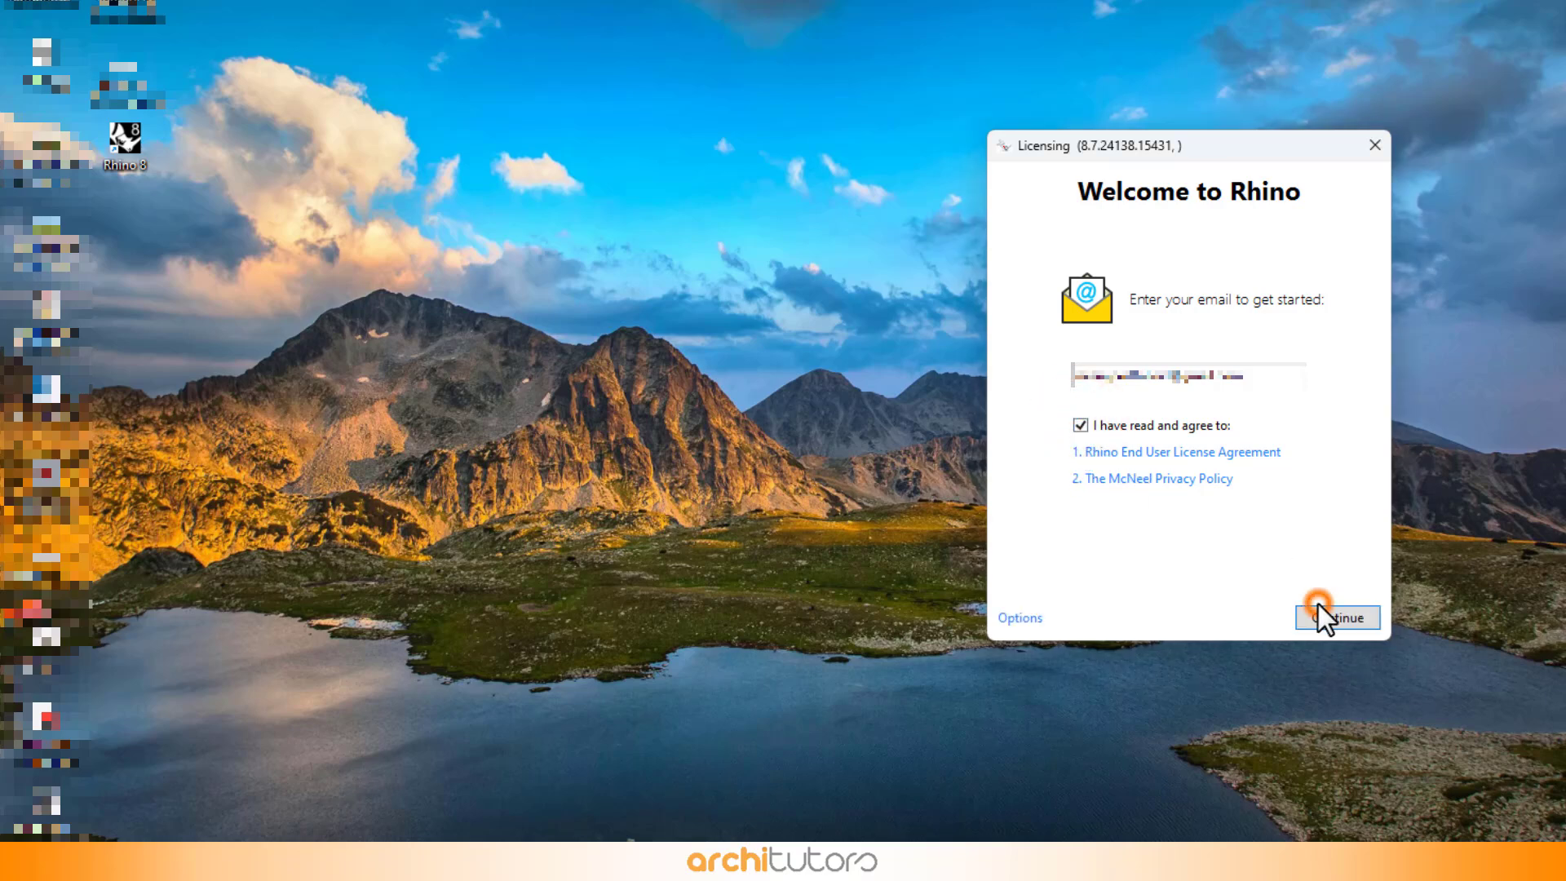
click(1318, 607)
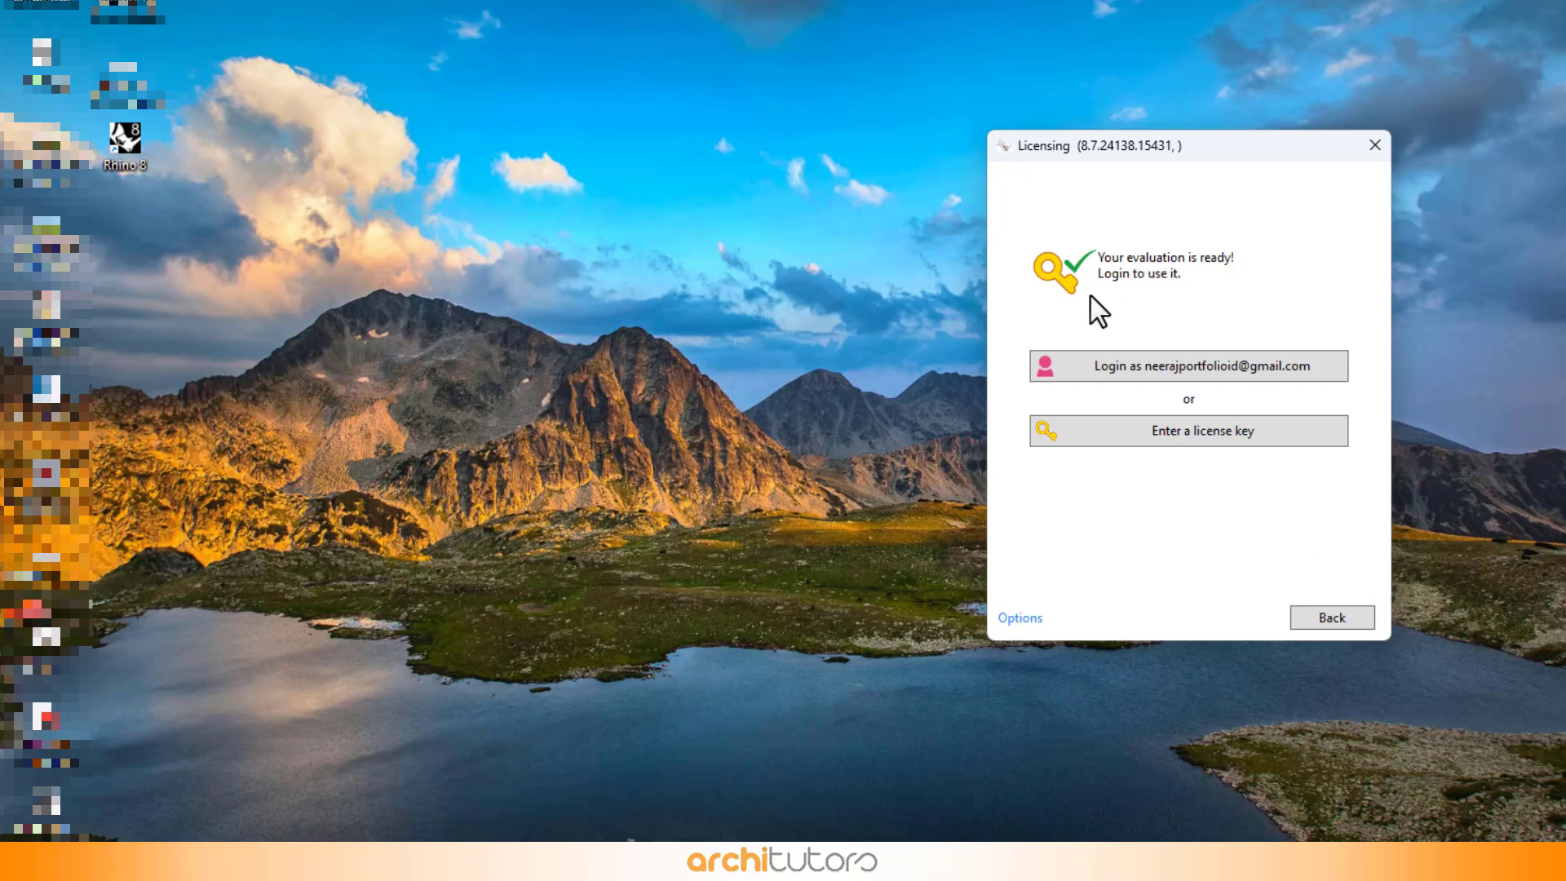
Enter and submit the pasted license key
click(1173, 432)
key(ctrl+v)
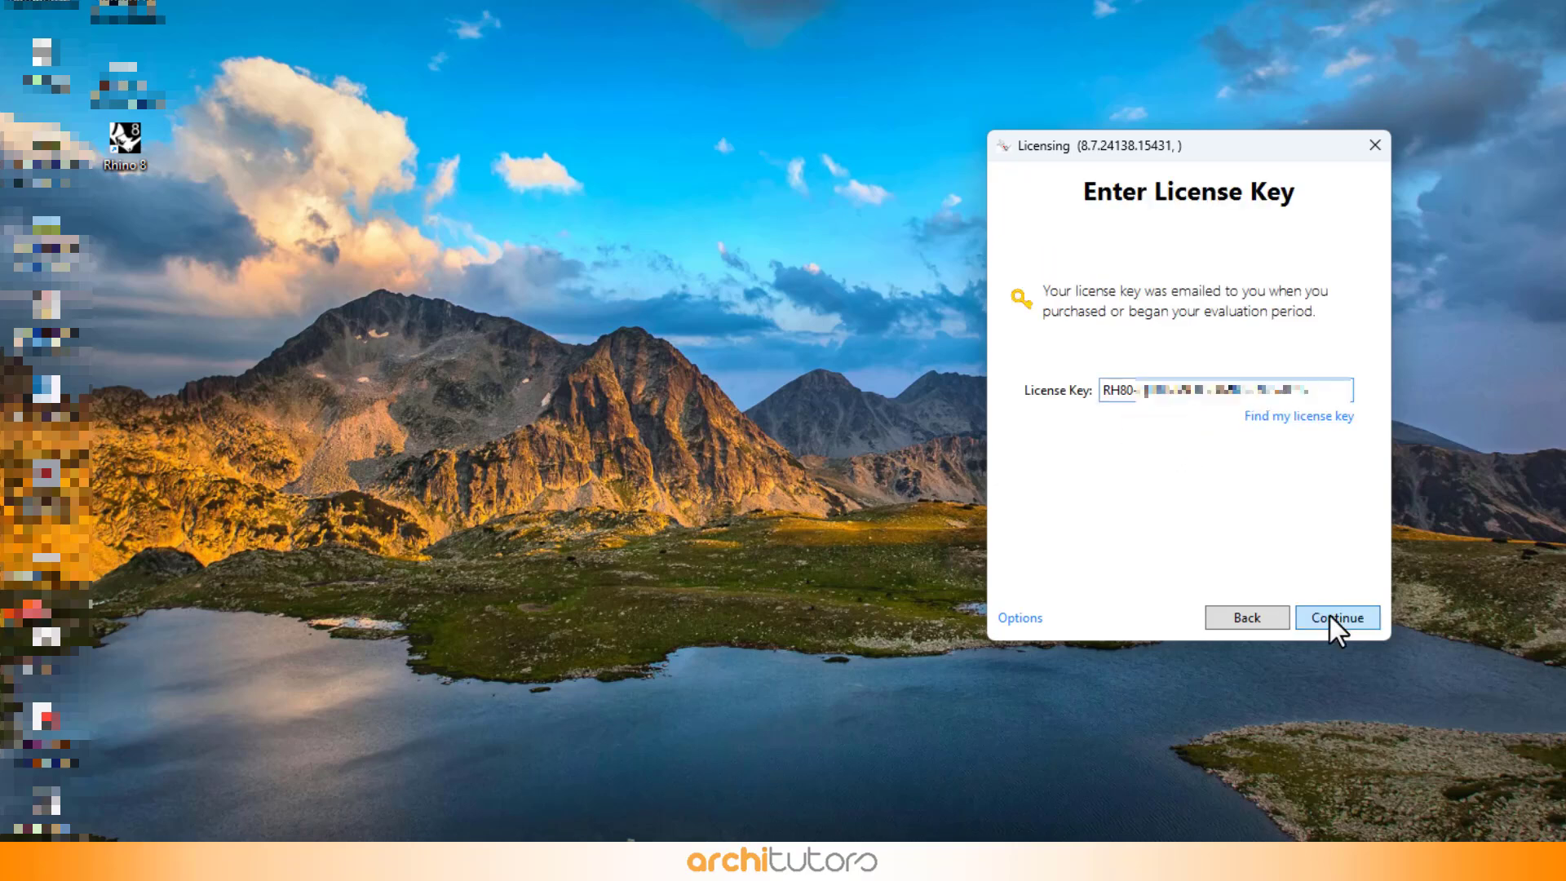
click(1330, 617)
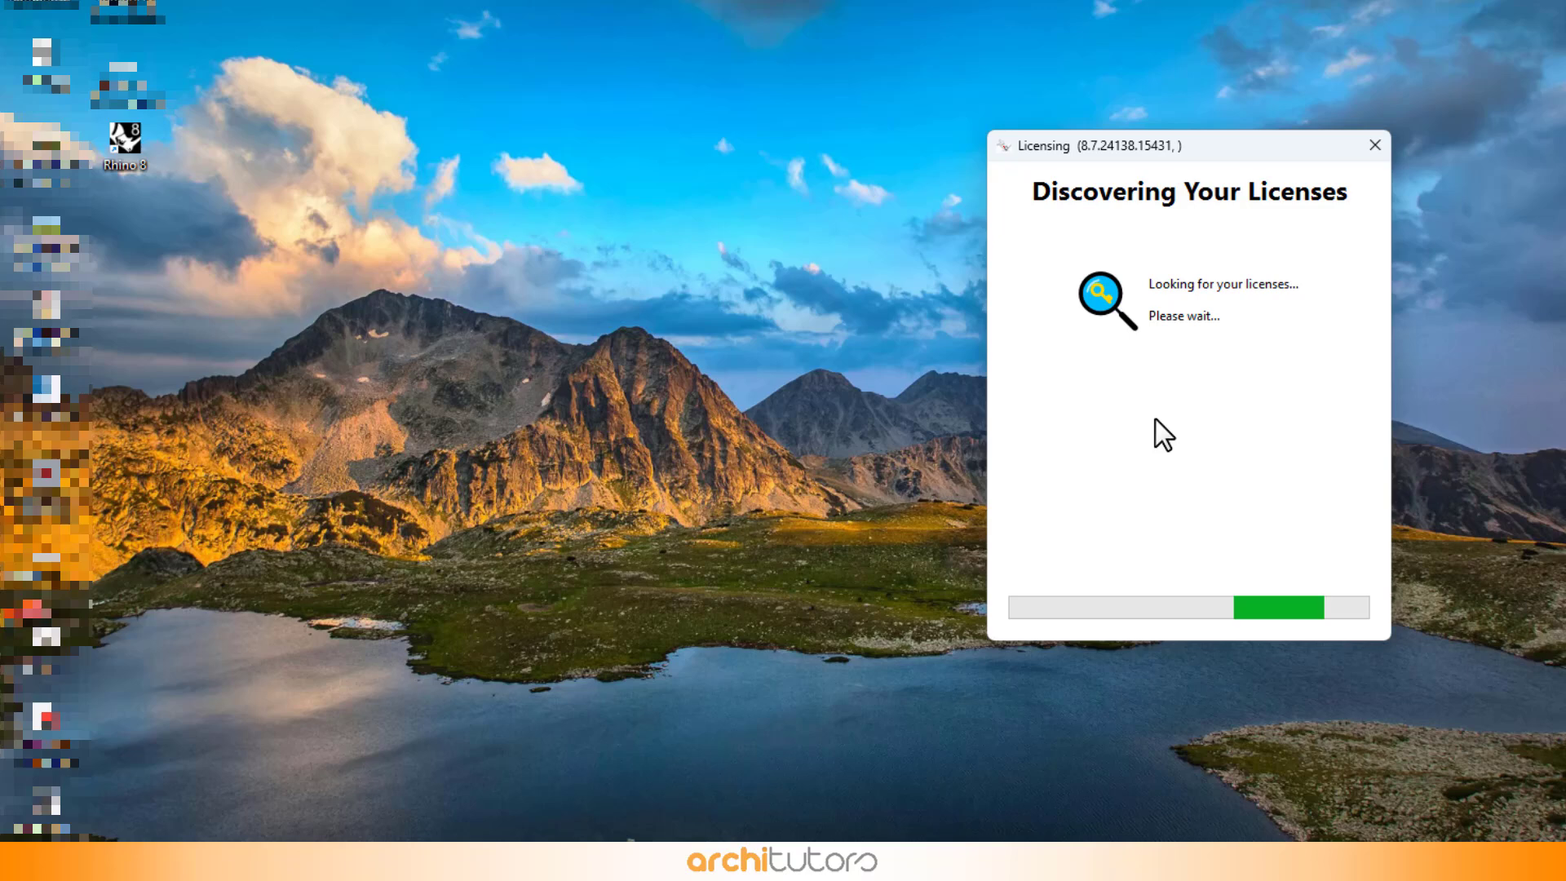
Lock the license to this computer and get past the registration details
drag(1197, 149, 986, 159)
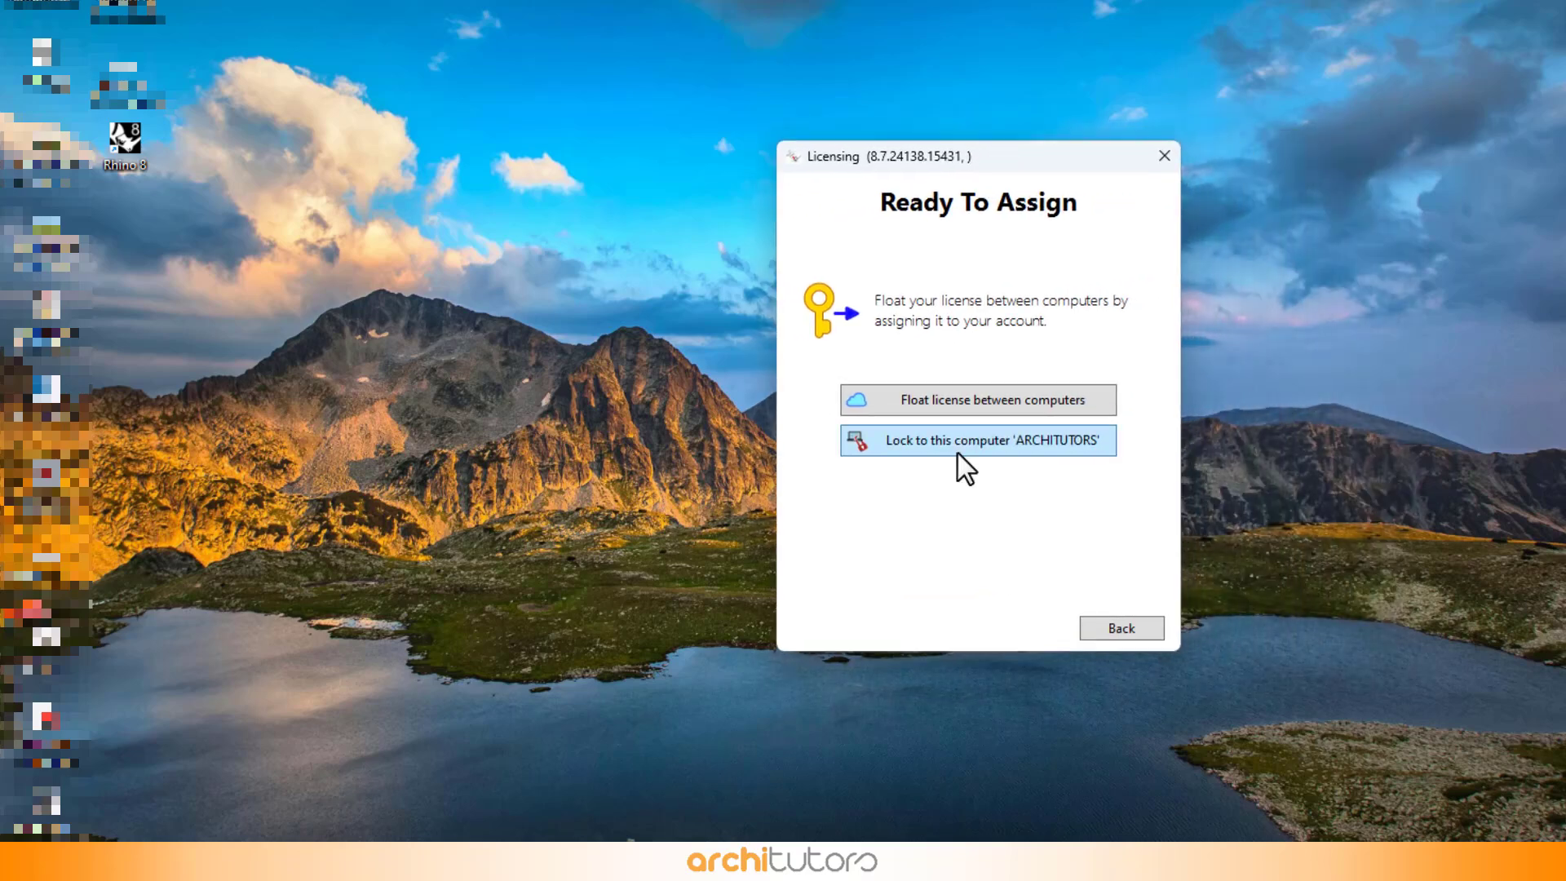
click(957, 445)
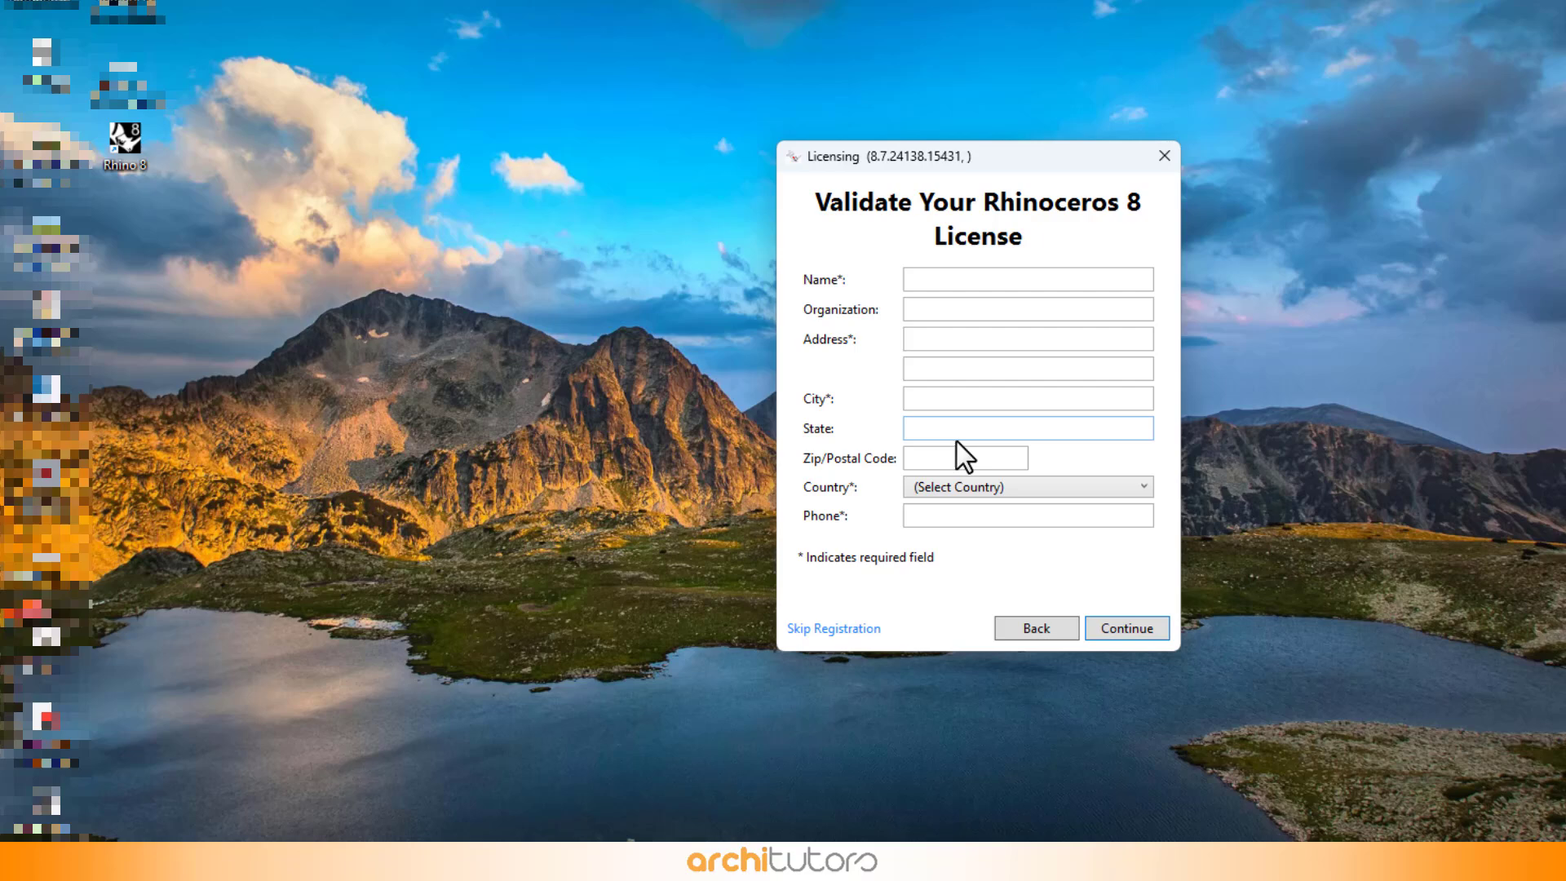
click(1103, 629)
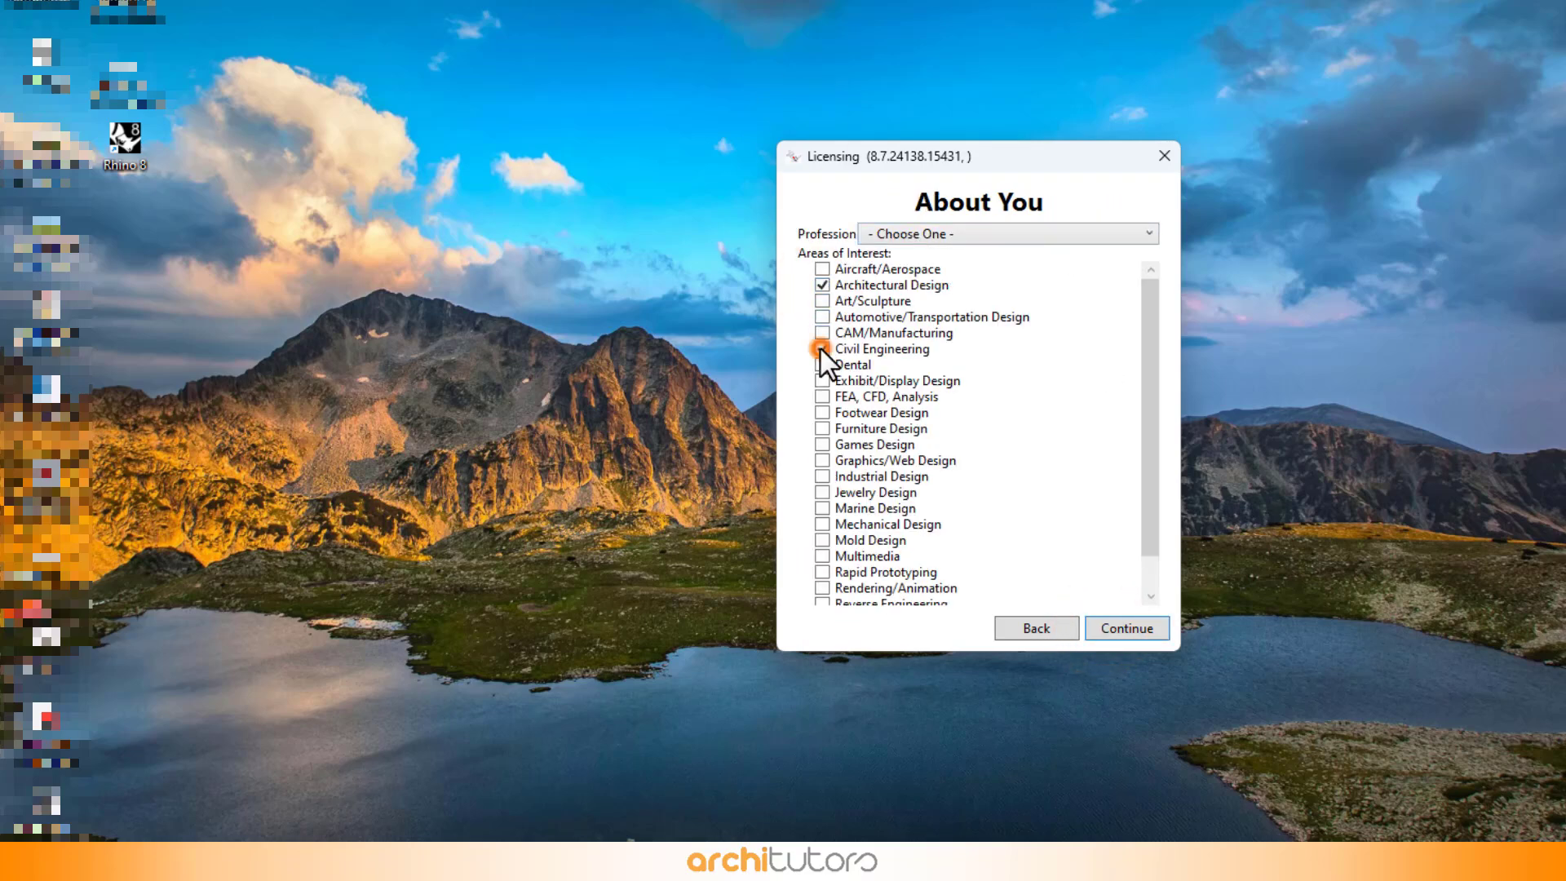
Finish the interests survey, validate the license and close the licensing dialog
scroll(825, 340, down, 1)
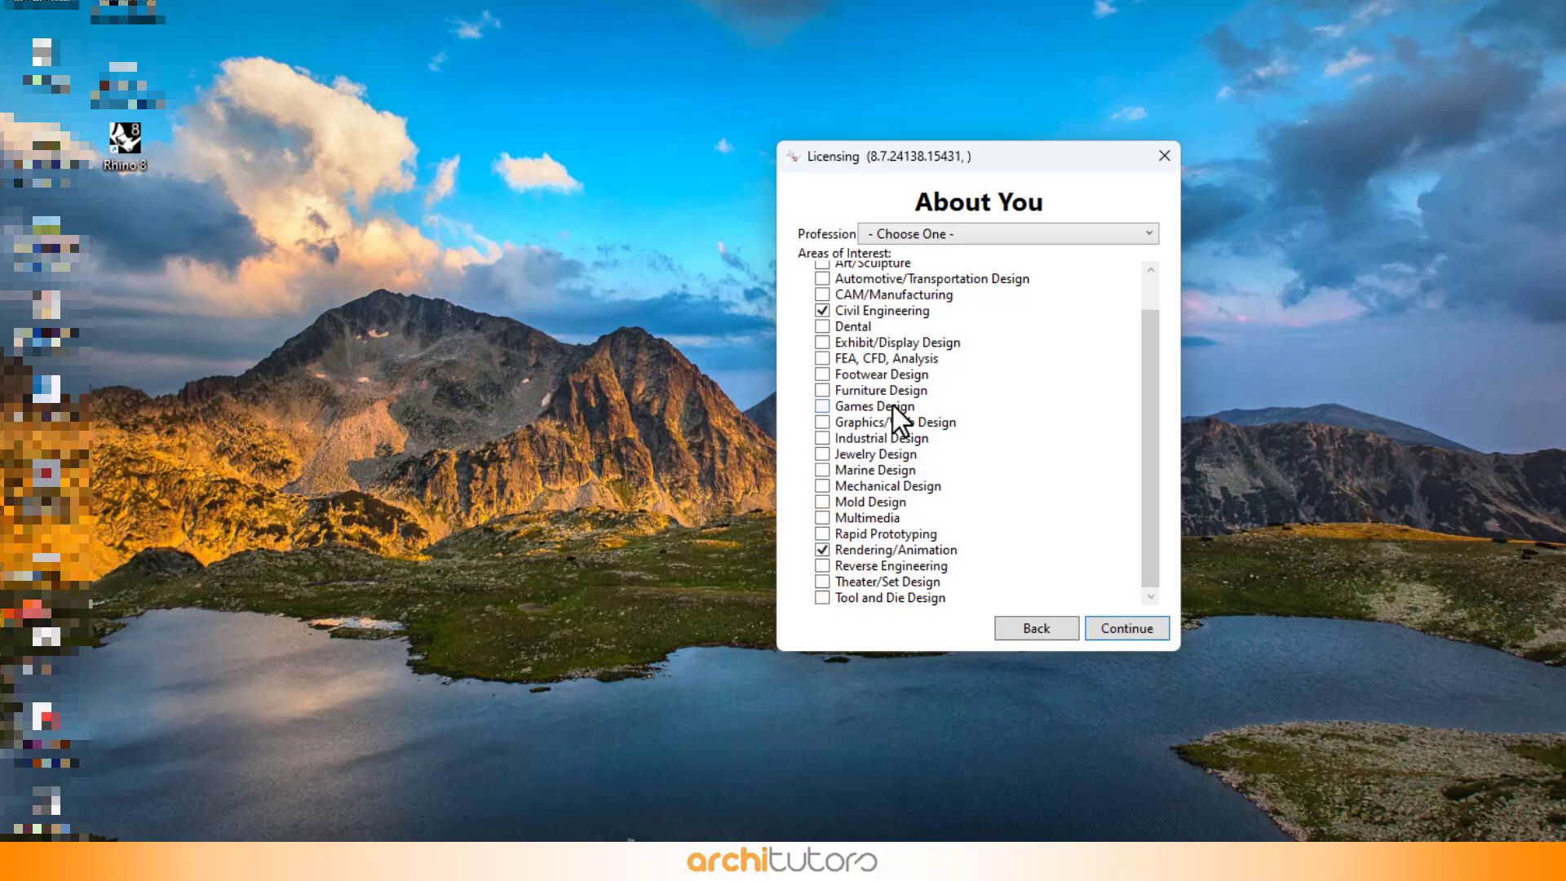
click(1128, 628)
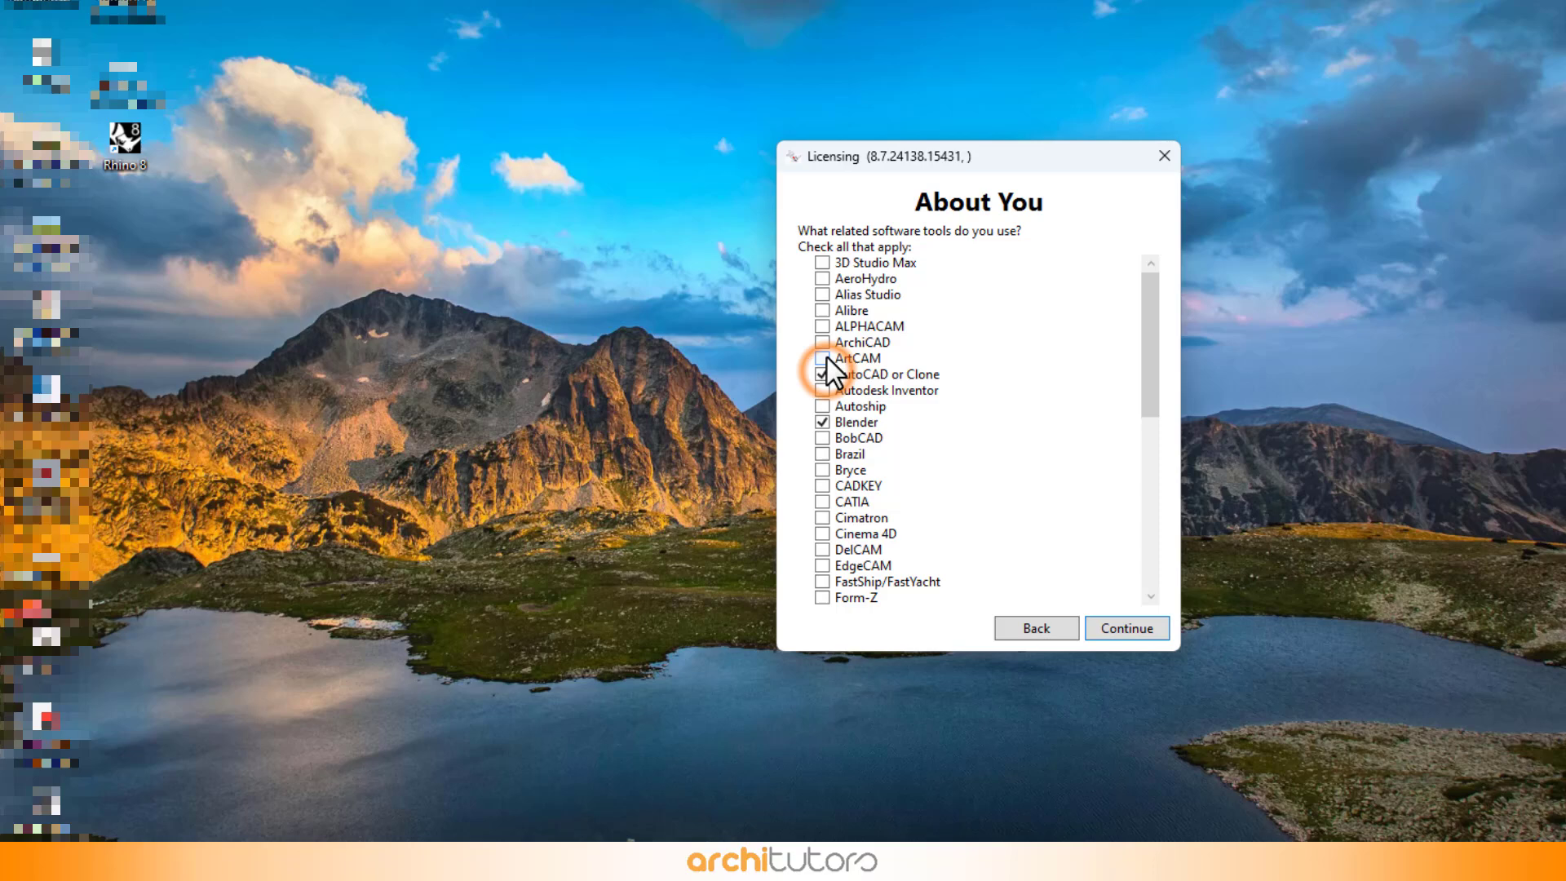
scroll(827, 359, down, 5)
scroll(827, 359, down, 5)
click(1122, 626)
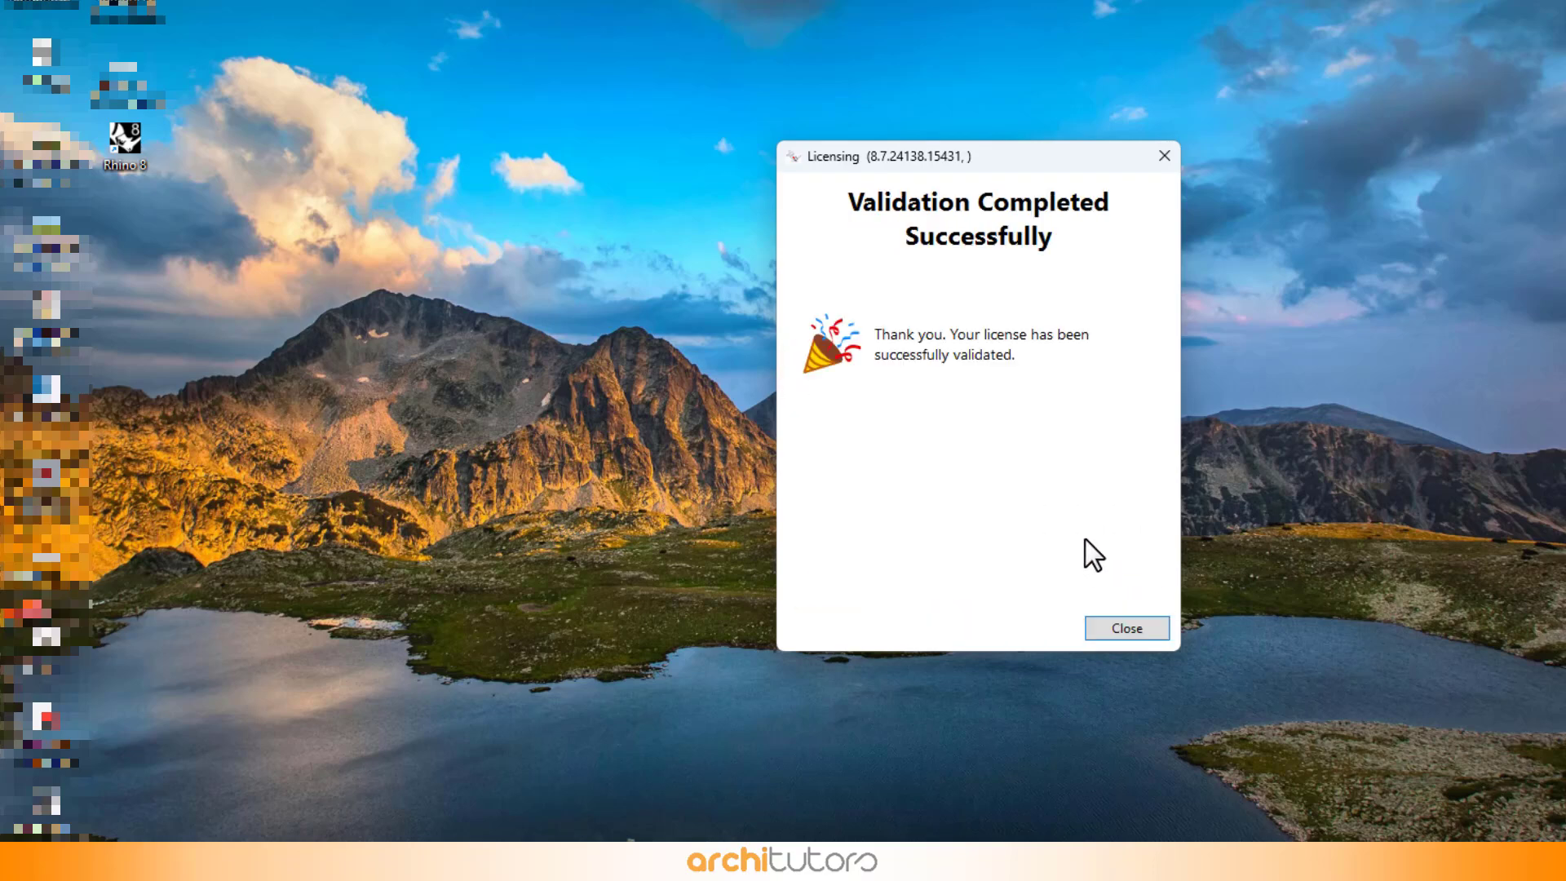
click(1105, 623)
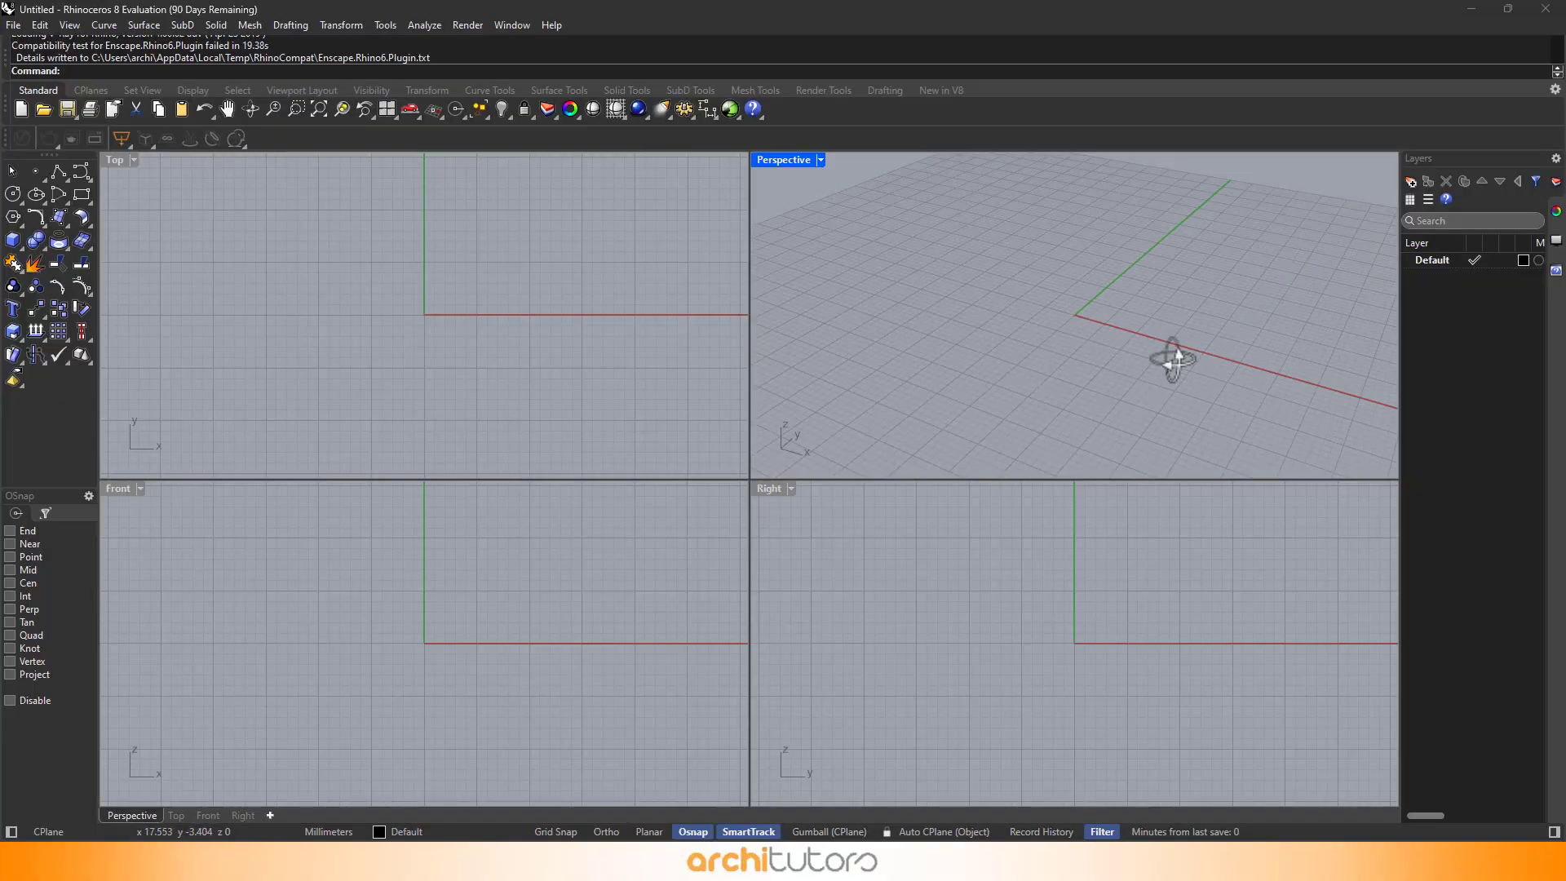
Orbit Perspective toward the horizon, activate Top, and enter Grasshopper at the command line
mouse_move(1175, 359)
mouse_down()
mouse_move(1028, 325)
mouse_move(996, 294)
mouse_move(1006, 280)
mouse_move(1098, 284)
mouse_move(1136, 315)
mouse_up()
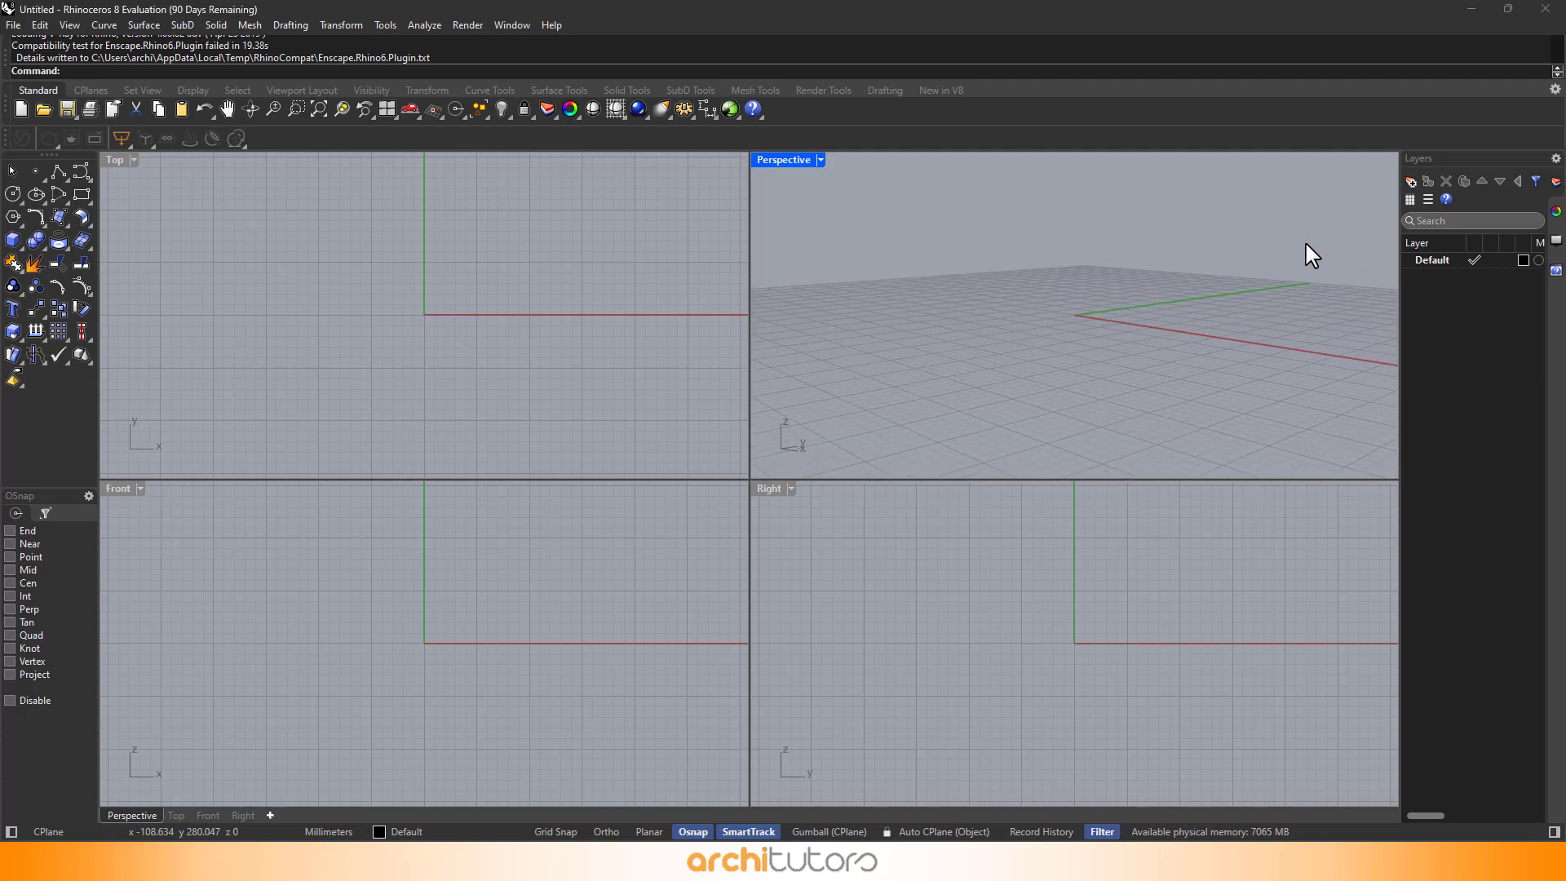
click(324, 294)
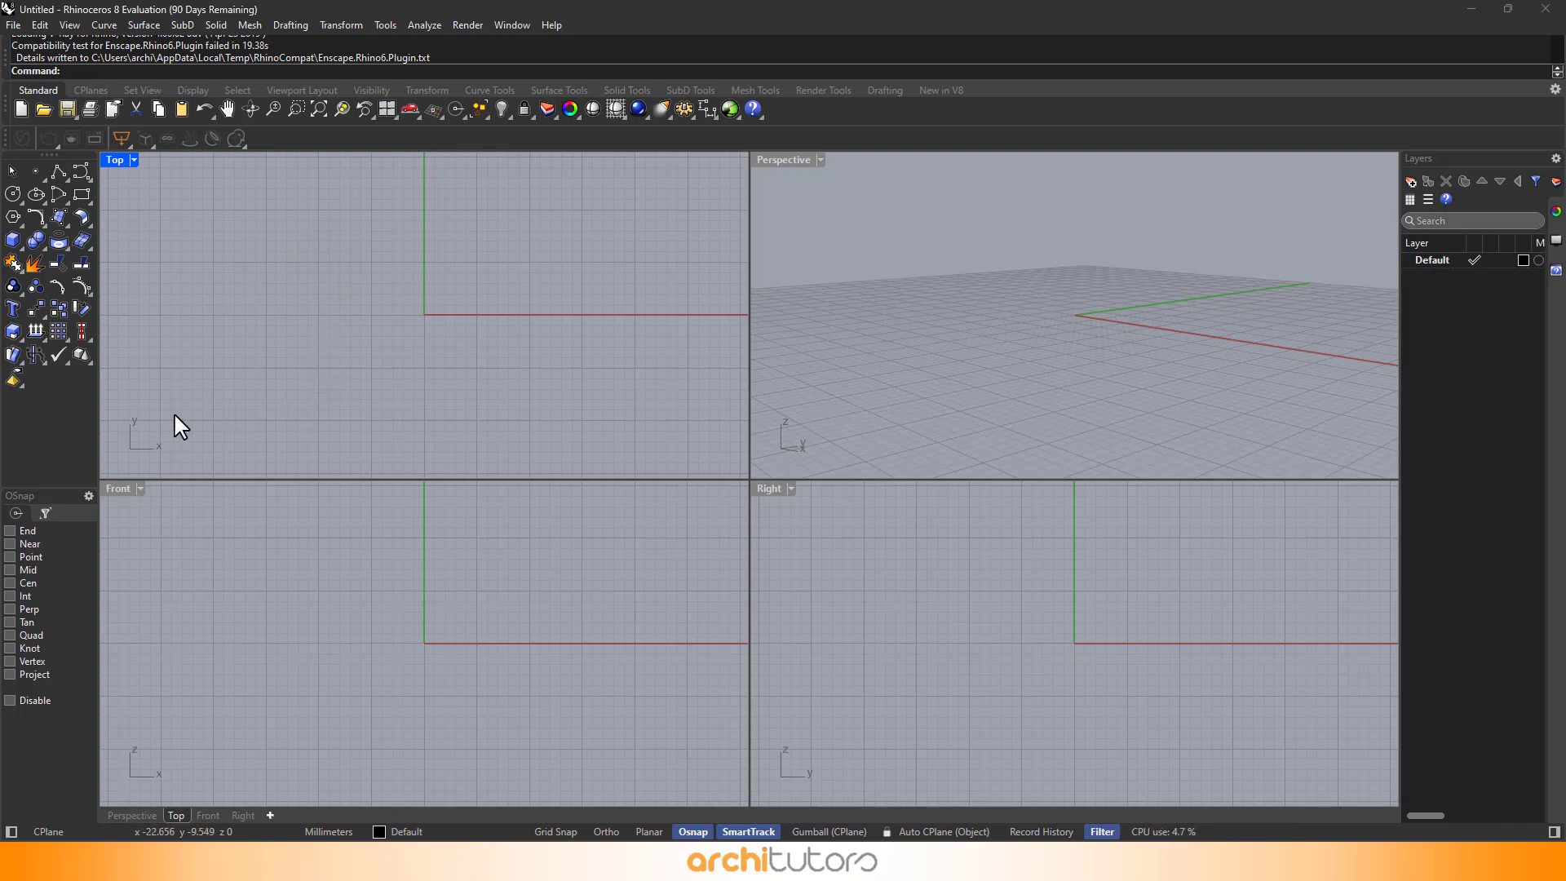
click(98, 404)
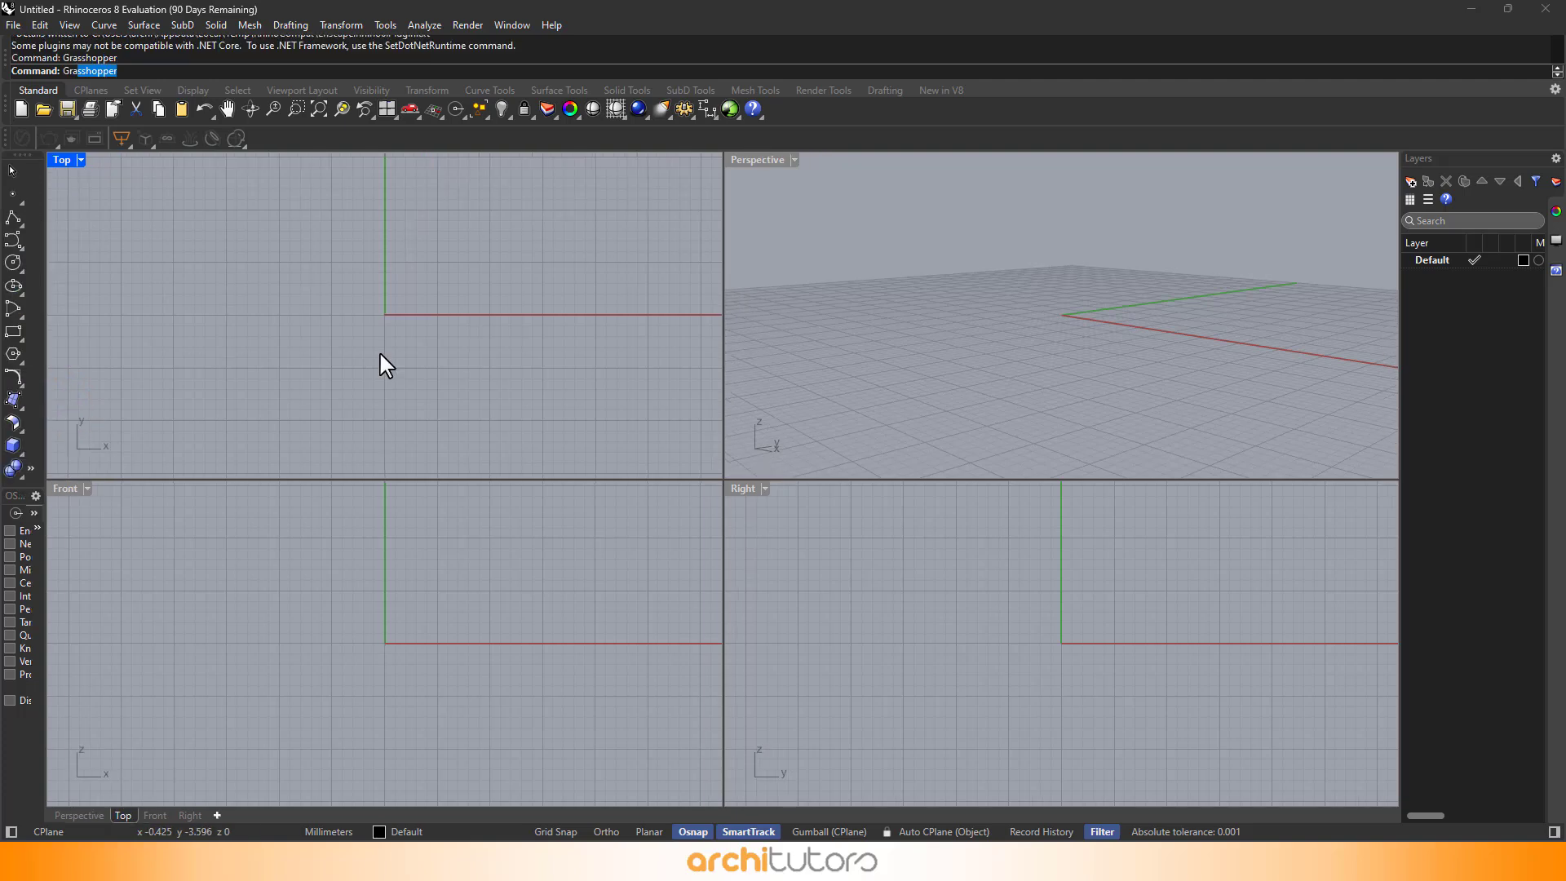
Run Grasshopper, close its editor, and orbit Perspective to a higher angle
key(Return)
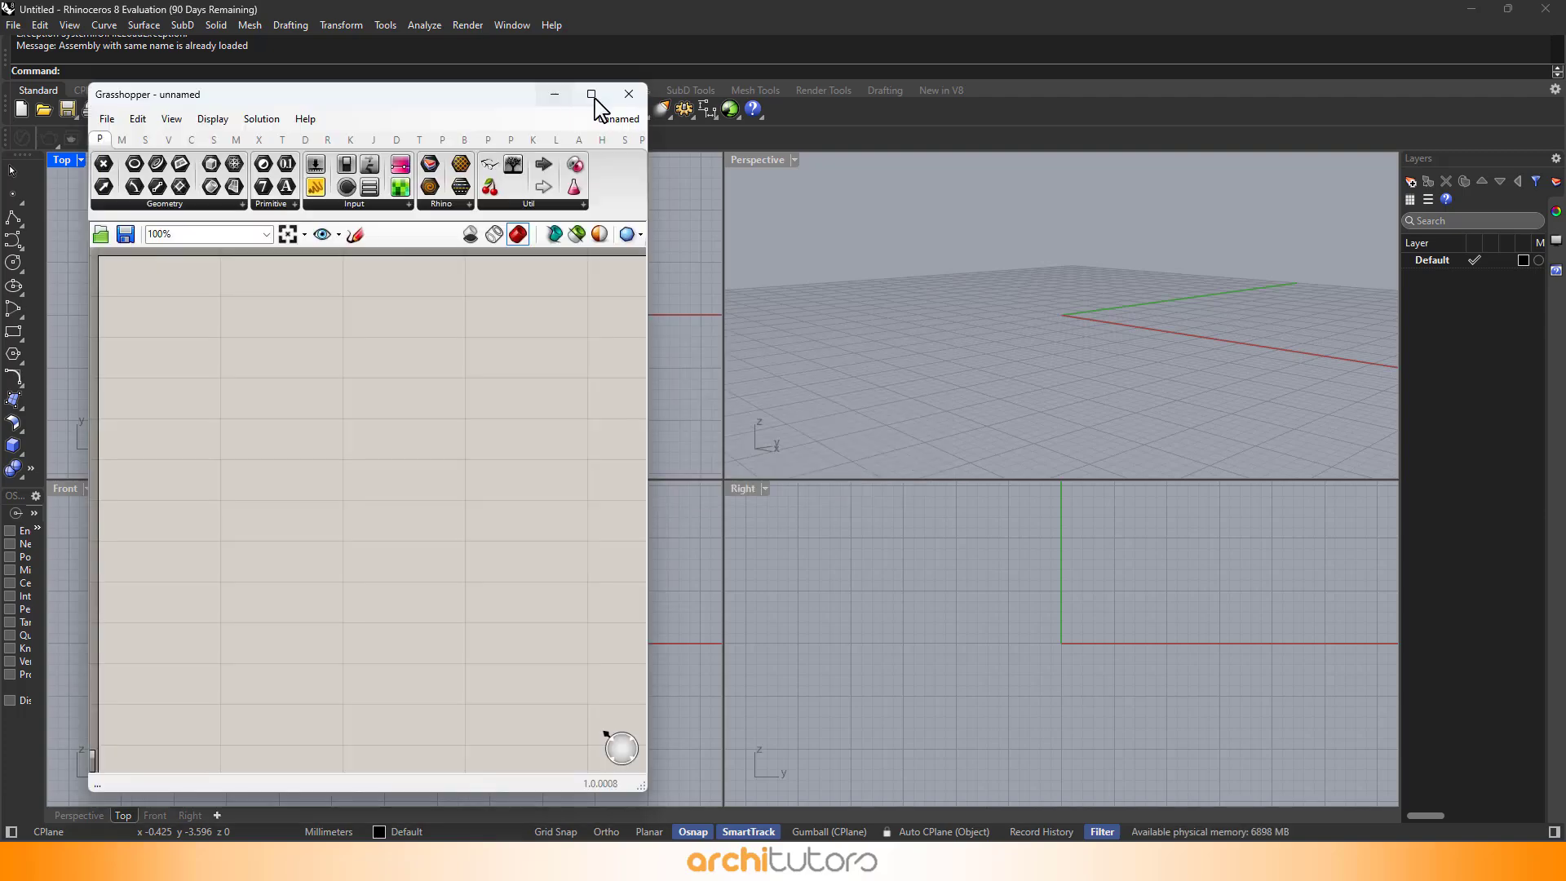
click(620, 97)
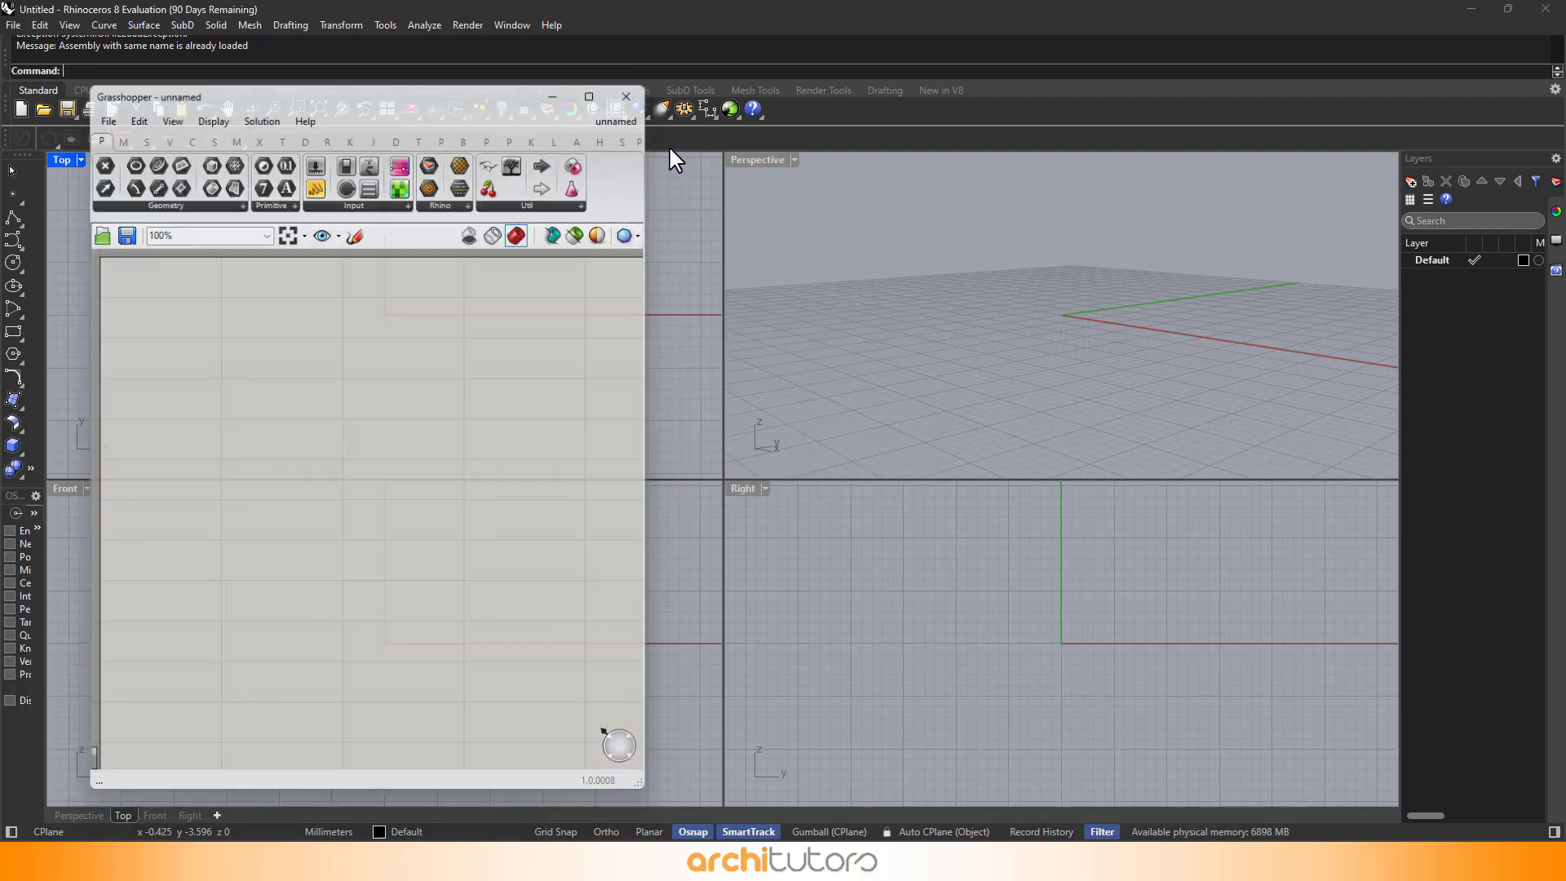
click(920, 420)
mouse_move(1061, 364)
mouse_down()
mouse_move(1054, 295)
mouse_move(968, 308)
mouse_up()
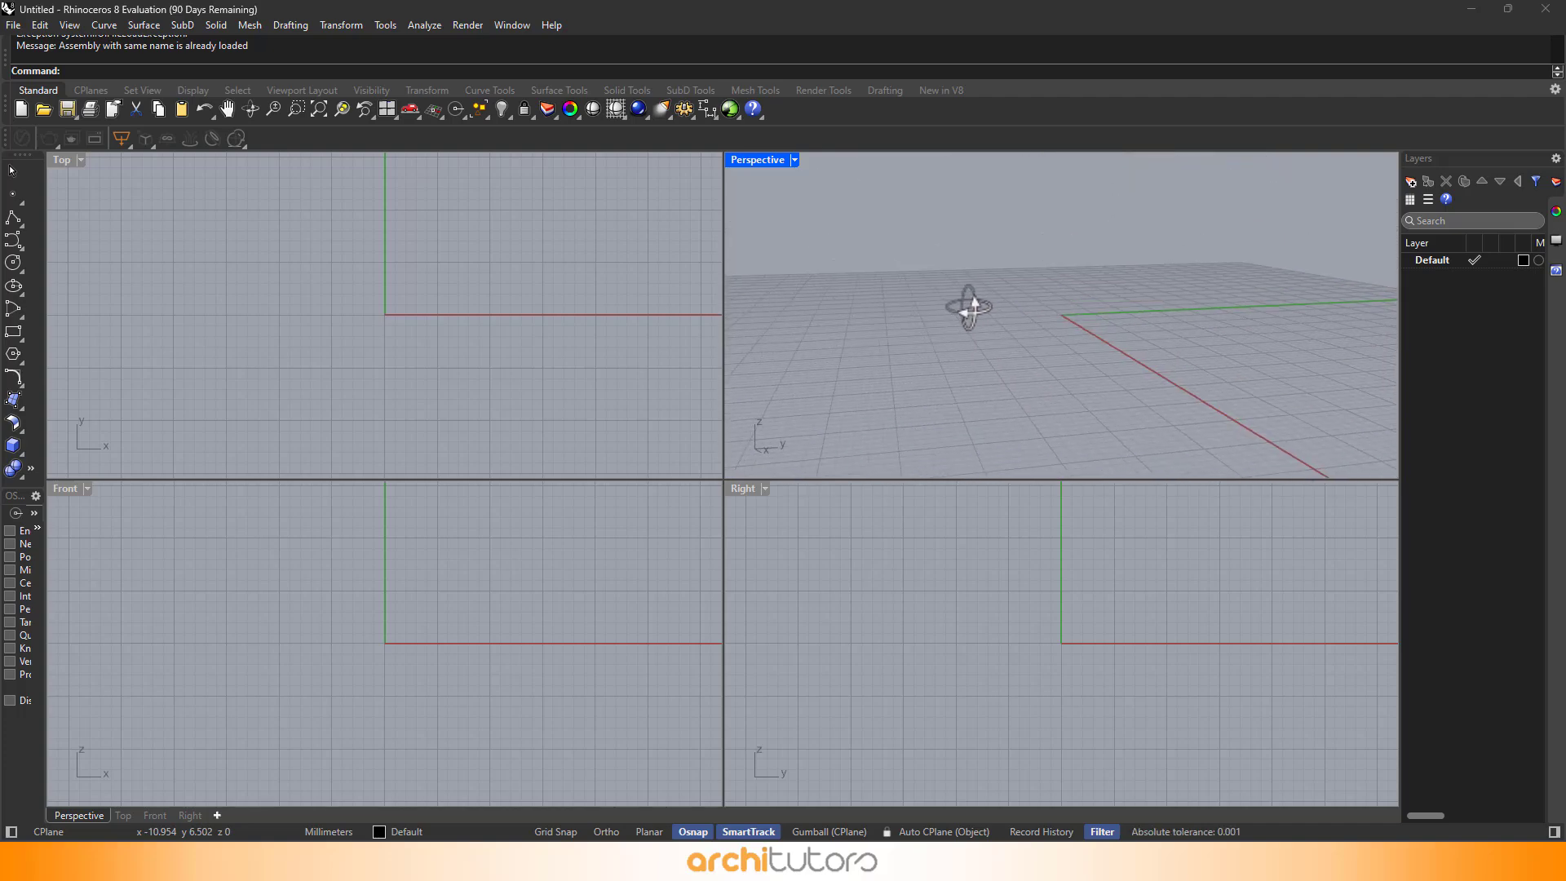